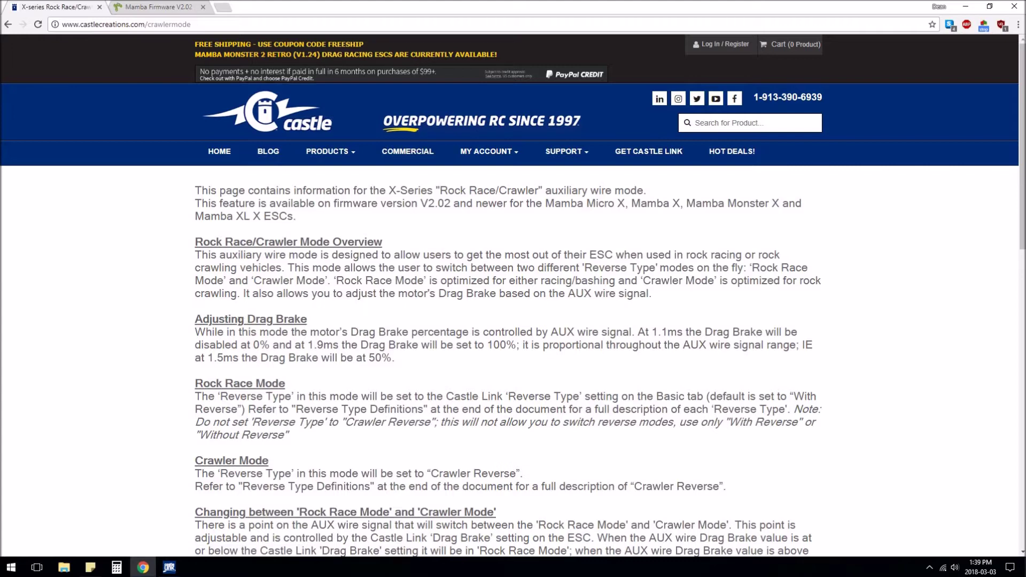
# Step: Read the supported firmware and ESC models and the mode overview on the Rock Race/Crawler page
pyautogui.scroll(-2, 246, 317)
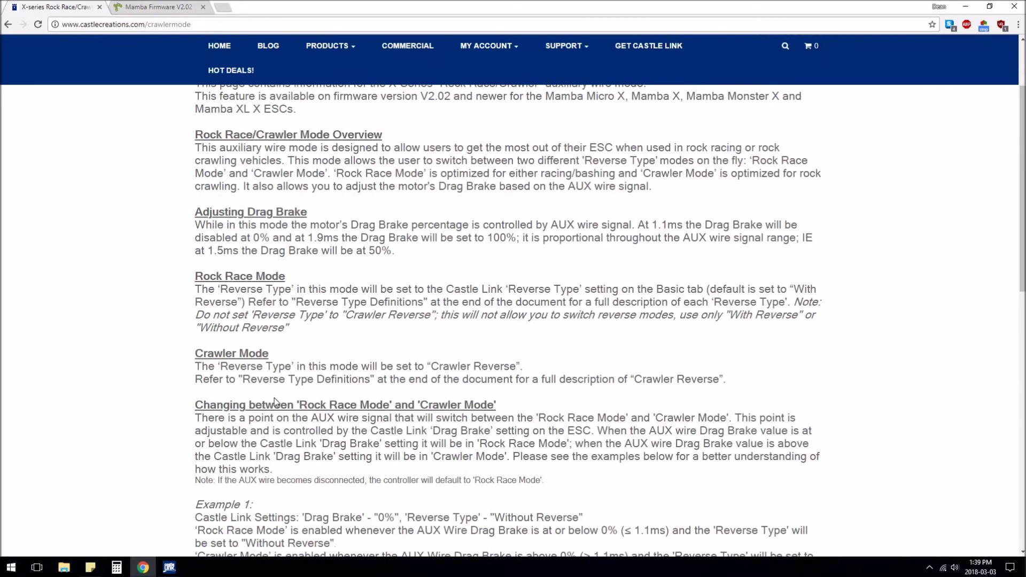
pyautogui.scroll(2, 162, 295)
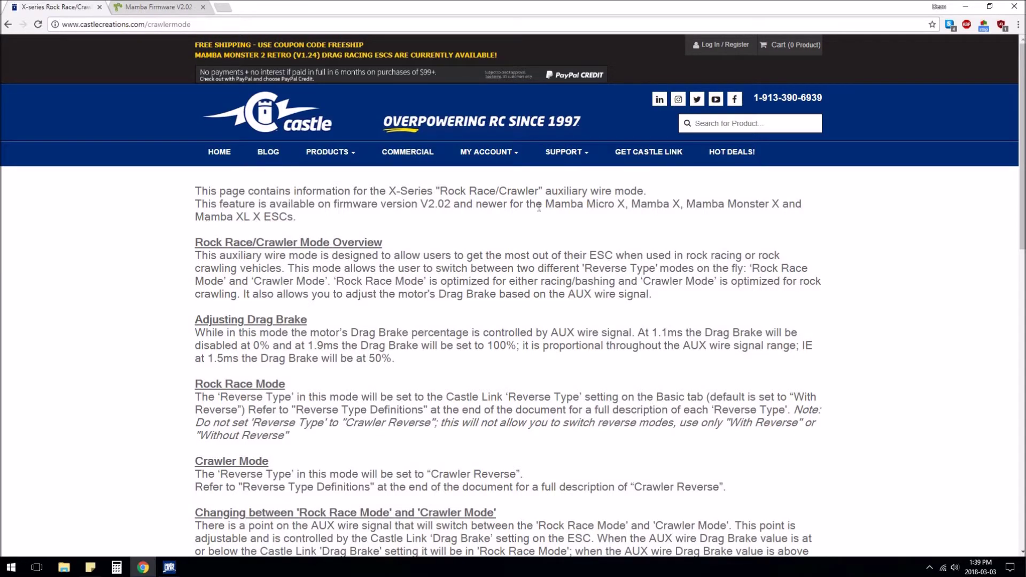
pyautogui.moveTo(630, 204); pyautogui.dragTo(195, 191)
pyautogui.click(252, 231)
pyautogui.moveTo(287, 239); pyautogui.dragTo(195, 242)
pyautogui.click(308, 350)
# Step: Switch to Castle Link and select Auto Li-Po as the Cutoff Voltage in the basic settings
pyautogui.click(169, 567)
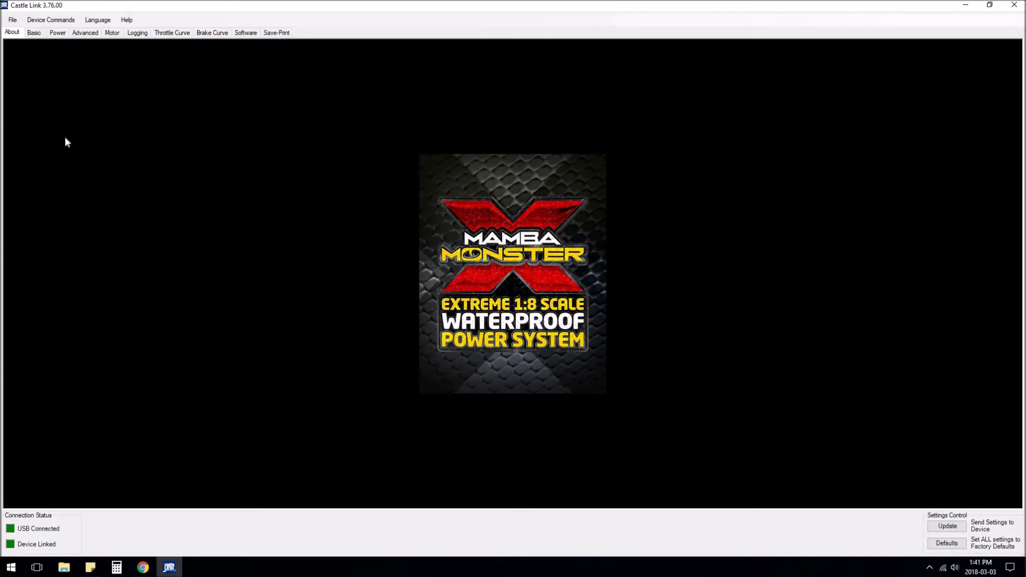
pyautogui.click(13, 19)
pyautogui.moveTo(66, 23)
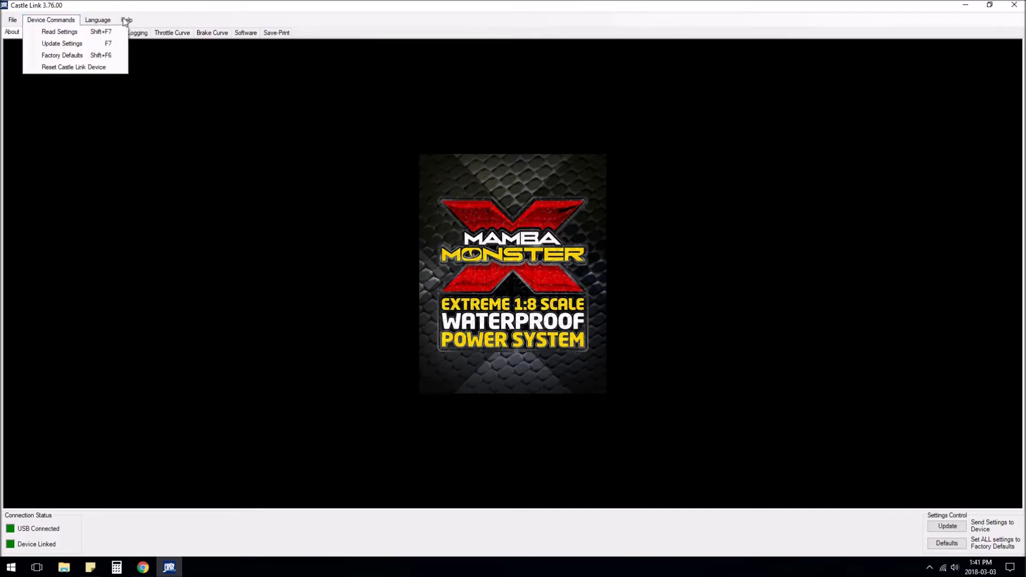
pyautogui.moveTo(97, 20)
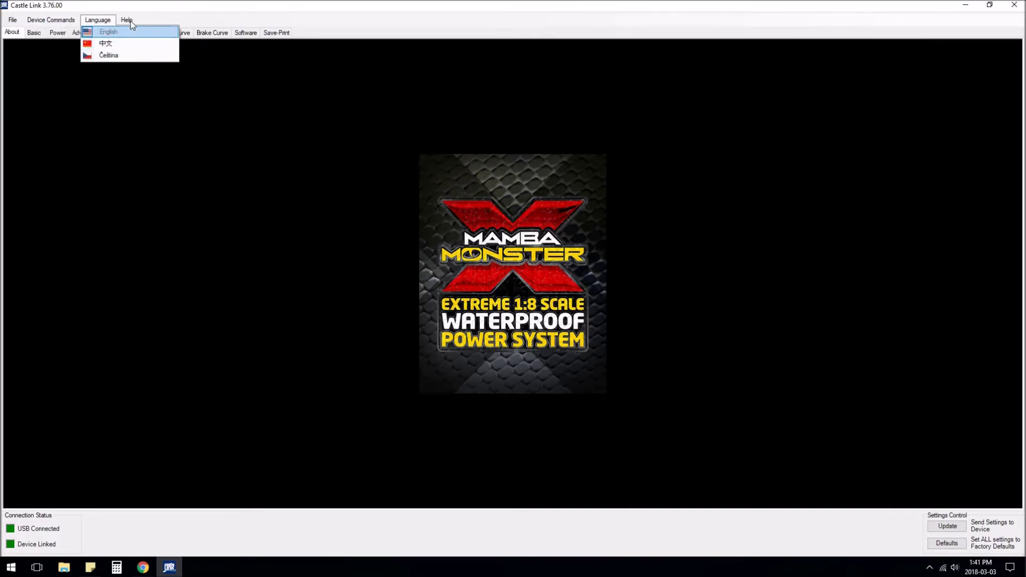
pyautogui.click(33, 33)
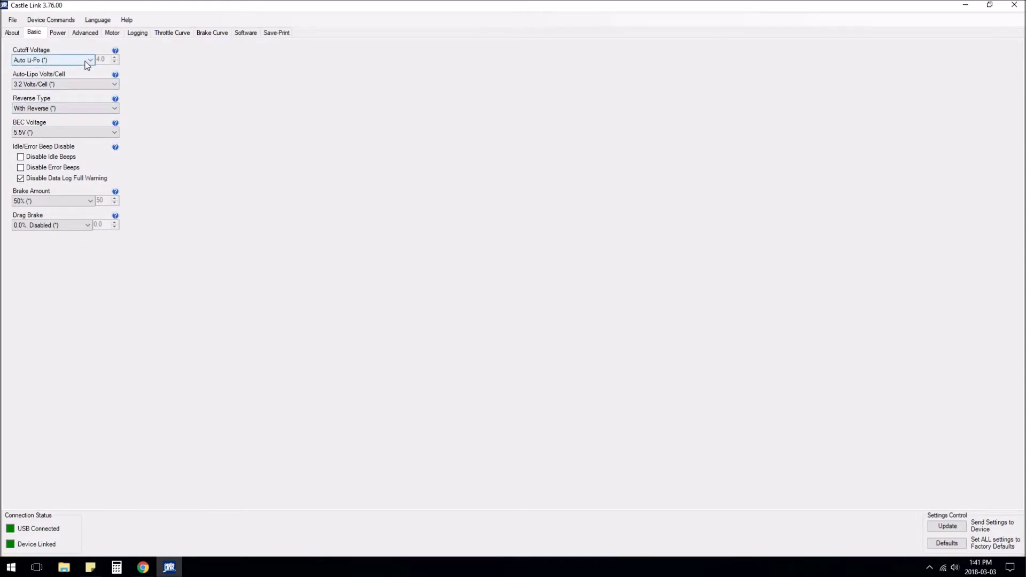
pyautogui.click(87, 60)
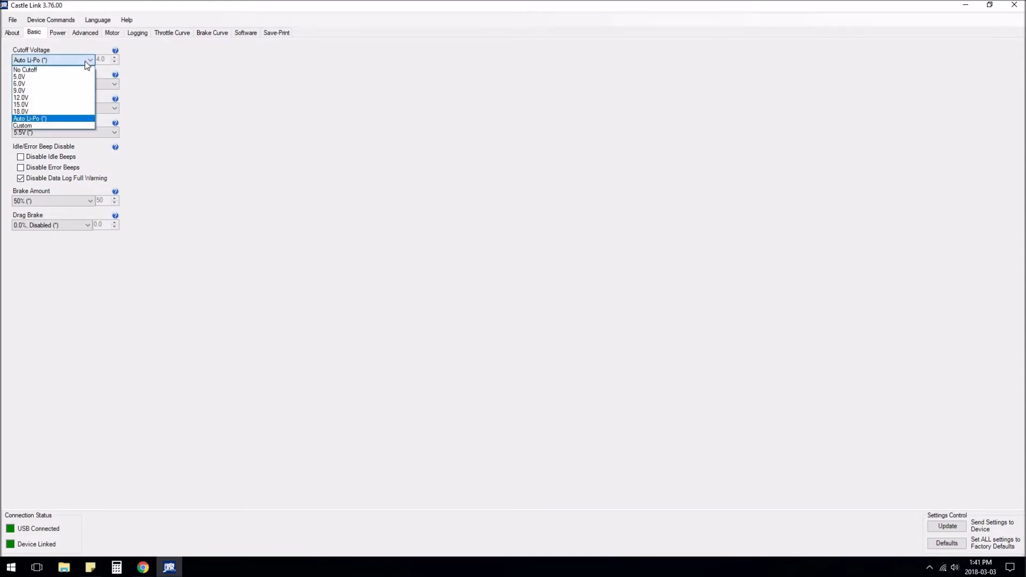
pyautogui.click(51, 120)
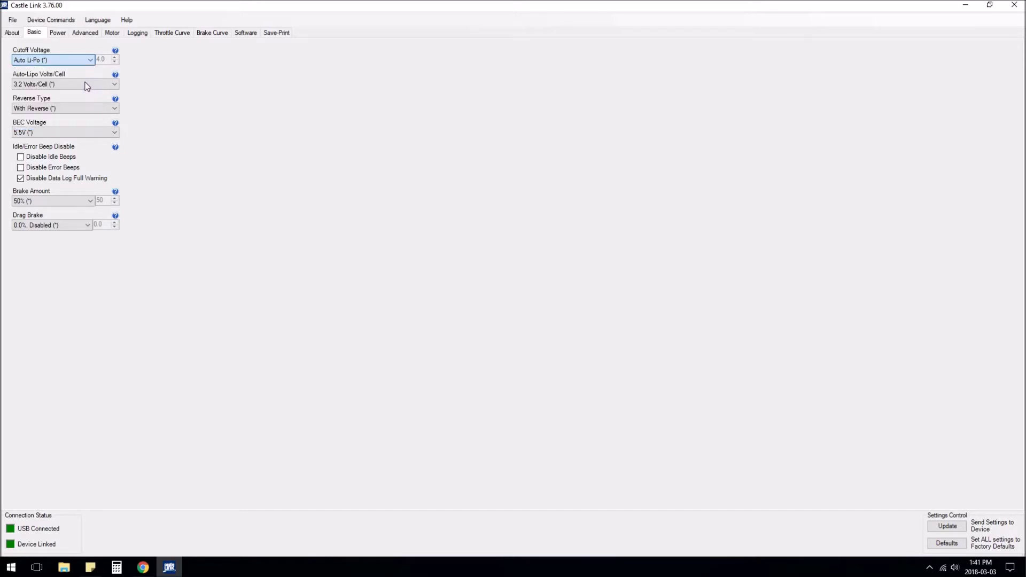
# Step: Read the Cutoff Voltage help through the end of the Auto Li-Po option description, and close it
pyautogui.click(117, 51)
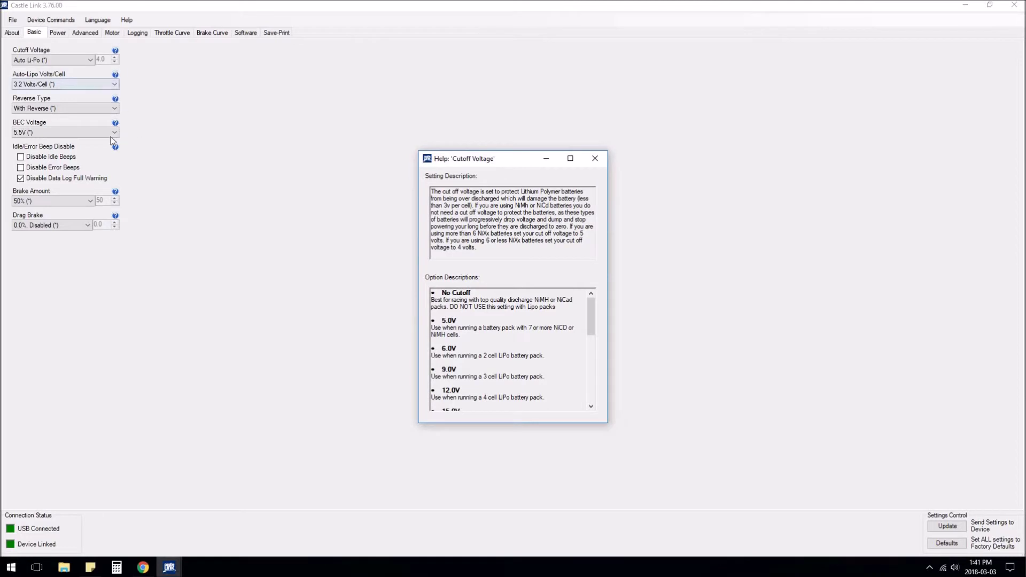
pyautogui.click(124, 94)
pyautogui.click(117, 51)
pyautogui.scroll(-8, 503, 323)
pyautogui.moveTo(591, 353)
pyautogui.mouseDown()
pyautogui.moveTo(591, 365)
pyautogui.moveTo(592, 356)
pyautogui.mouseUp()
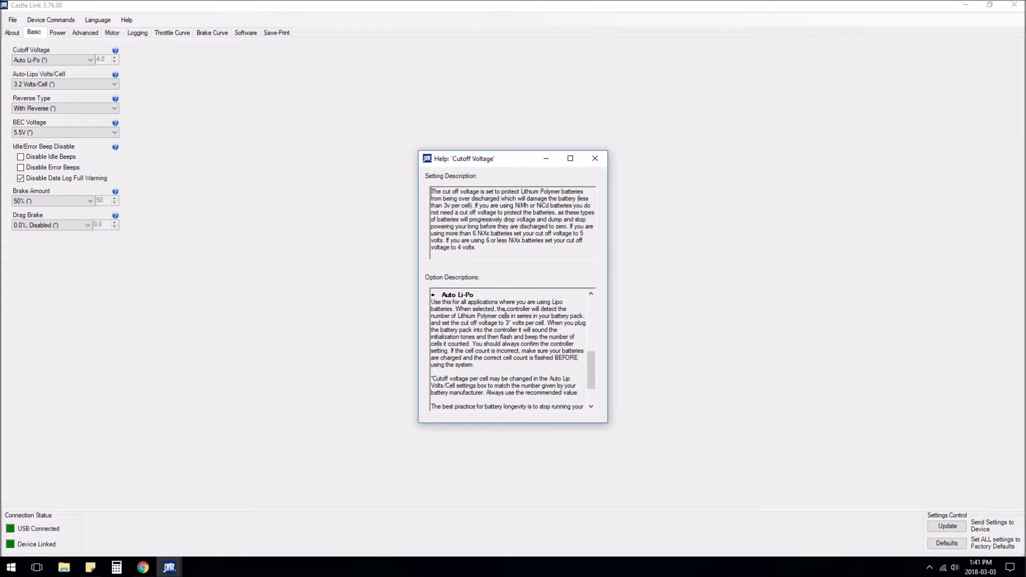
pyautogui.moveTo(496, 325); pyautogui.dragTo(544, 324)
pyautogui.moveTo(431, 337); pyautogui.dragTo(541, 344)
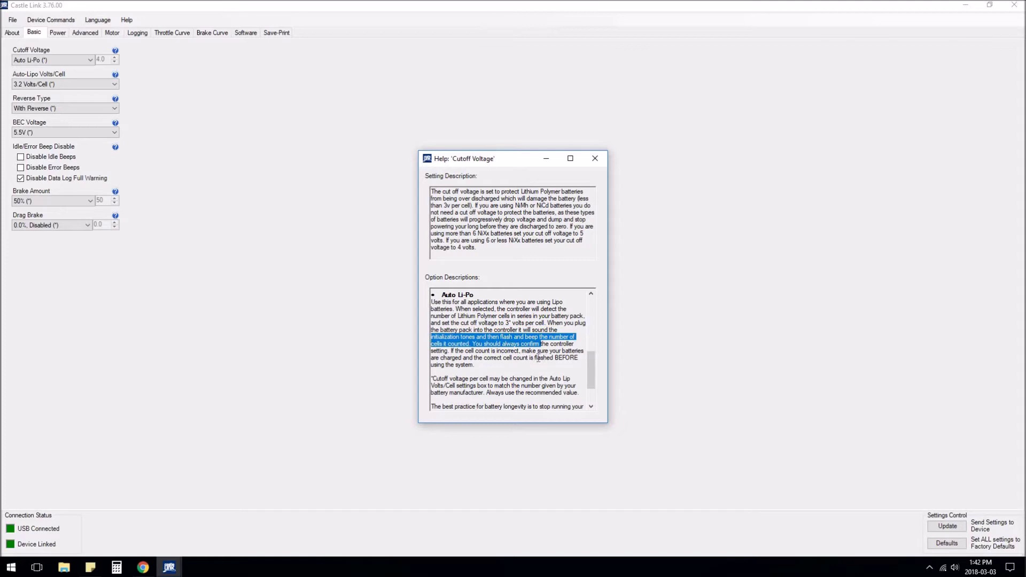
pyautogui.click(528, 364)
pyautogui.moveTo(592, 370); pyautogui.dragTo(598, 386)
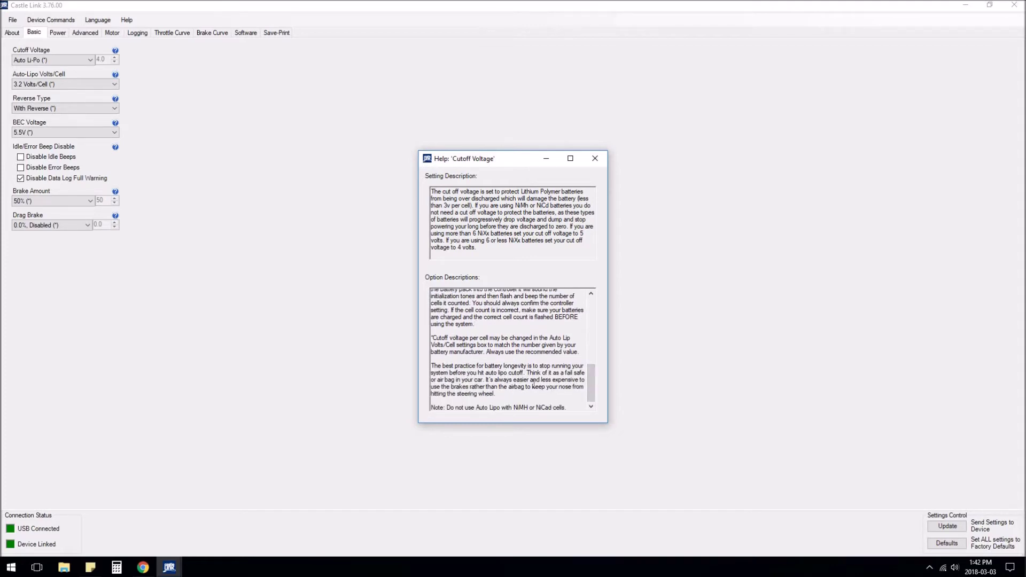
pyautogui.click(595, 159)
# Step: Select 3.2 Volts/Cell for the Auto-Lipo cutoff and With Reverse as the Reverse Type
pyautogui.click(111, 84)
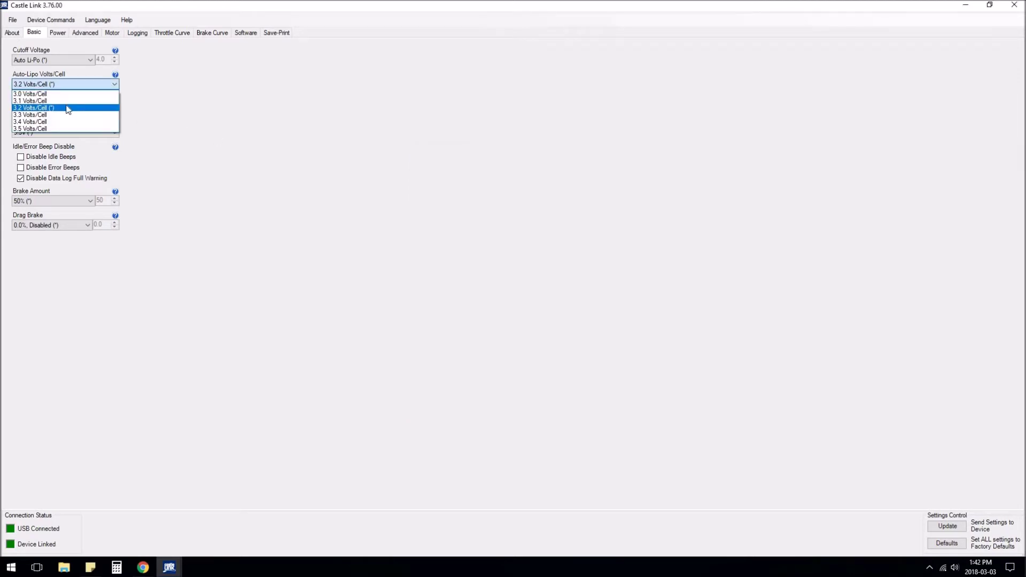
pyautogui.click(68, 108)
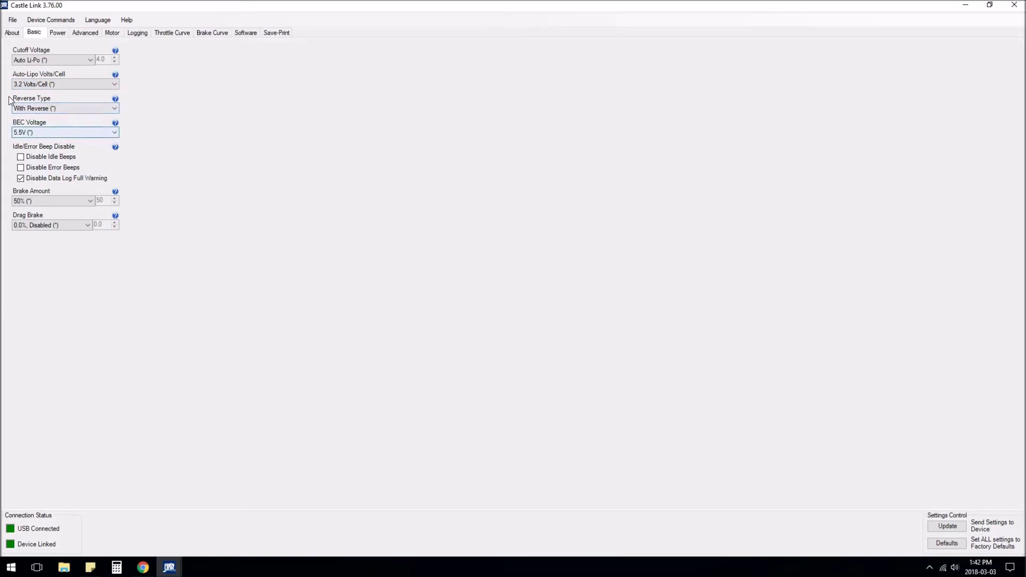
pyautogui.click(114, 108)
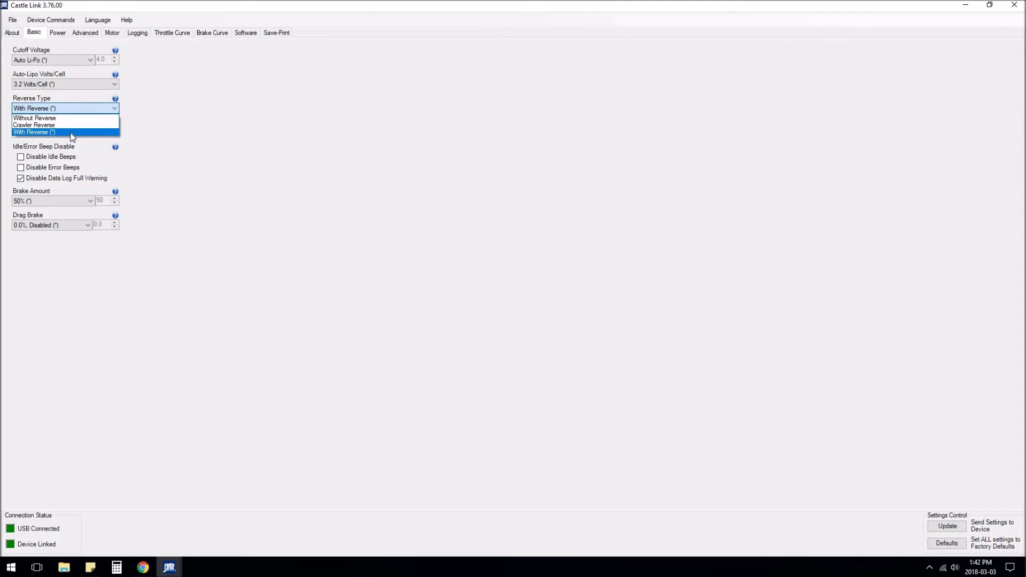
pyautogui.click(70, 133)
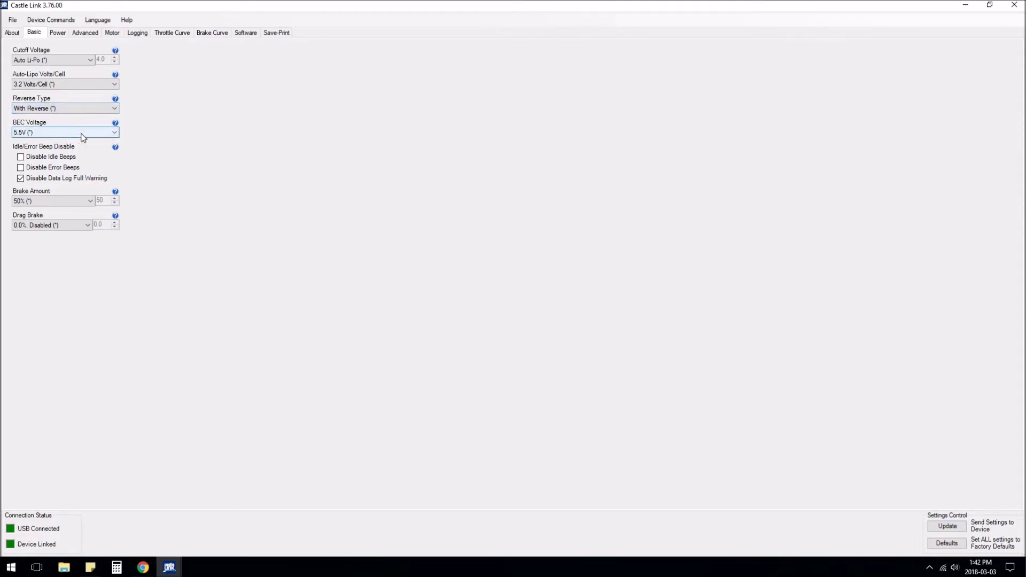
# Step: Review the available BEC Voltage options
pyautogui.click(86, 133)
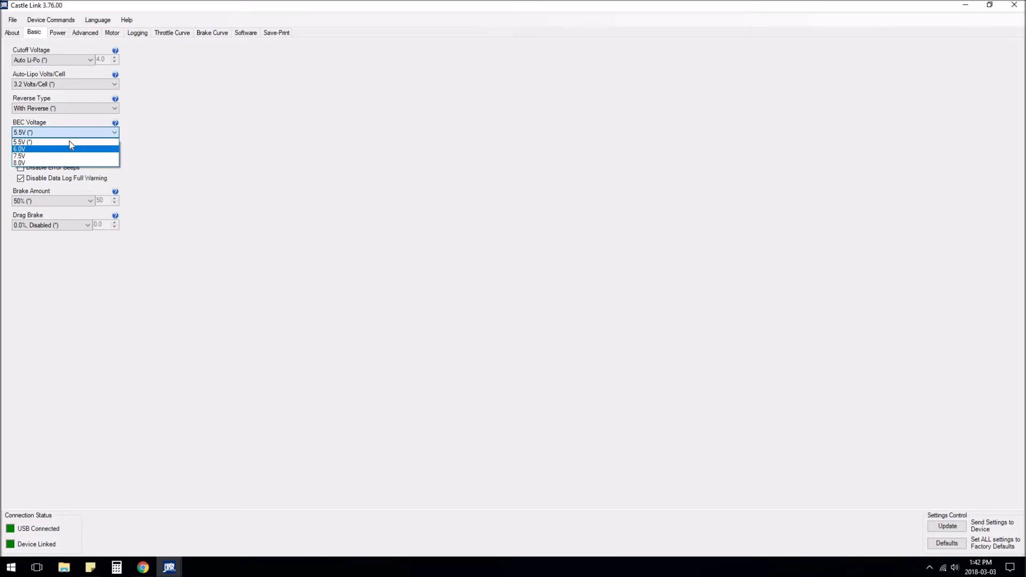
pyautogui.click(176, 147)
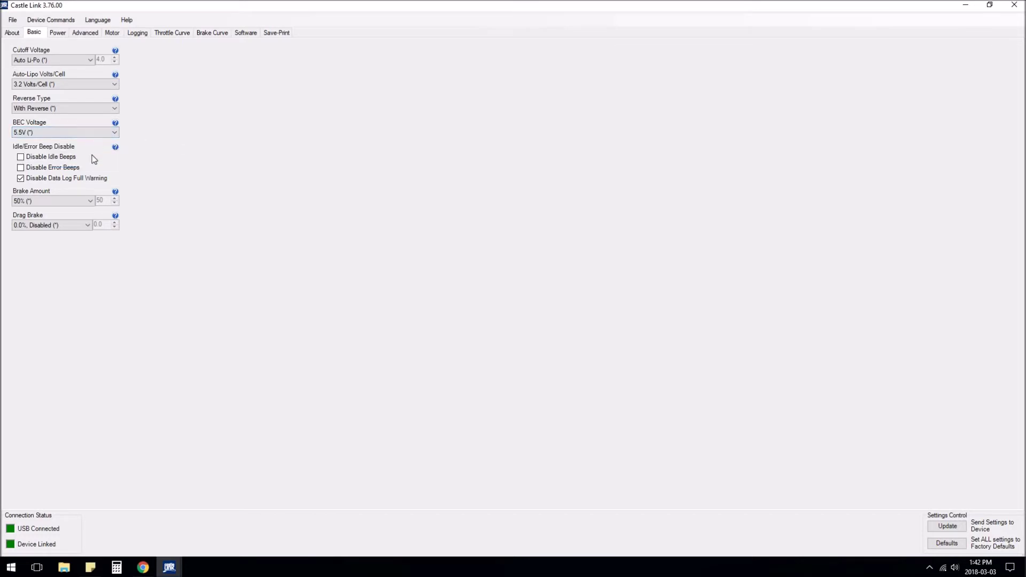
# Step: Turn on Disable Idle Beeps, consult the Idle/Error Beep Disable help, and leave Disable Data Log Full Warning checked
pyautogui.click(41, 158)
pyautogui.click(116, 148)
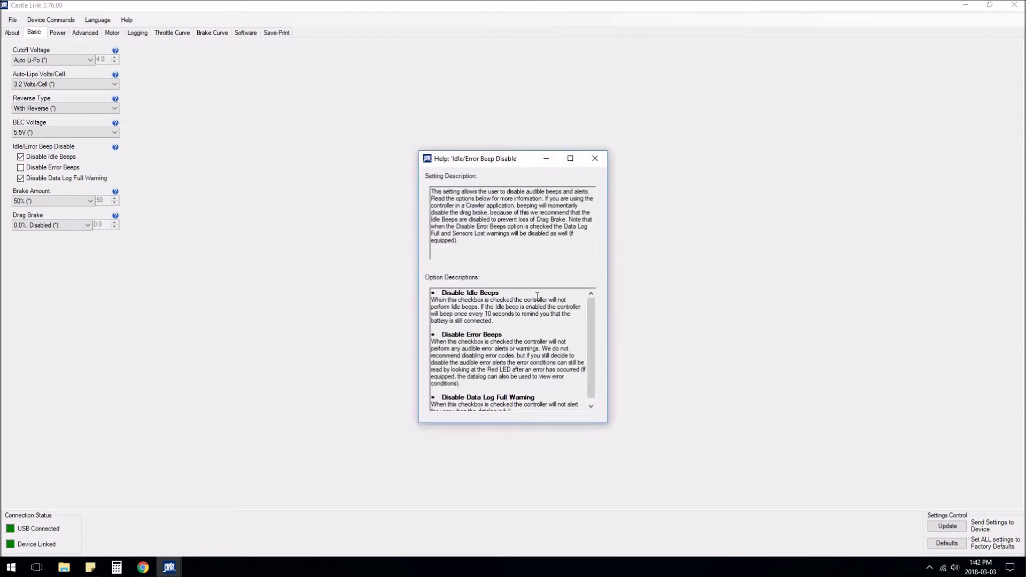
pyautogui.moveTo(496, 324); pyautogui.dragTo(439, 300)
pyautogui.click(459, 310)
pyautogui.click(20, 177)
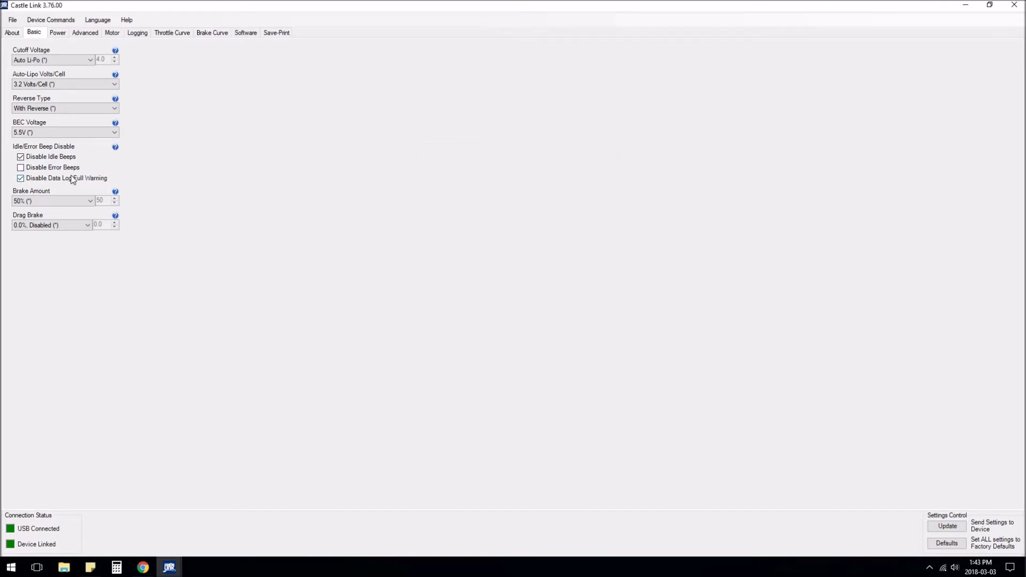
pyautogui.click(21, 179)
# Step: Check the Brake Amount help and the available Drag Brake percentages
pyautogui.click(116, 191)
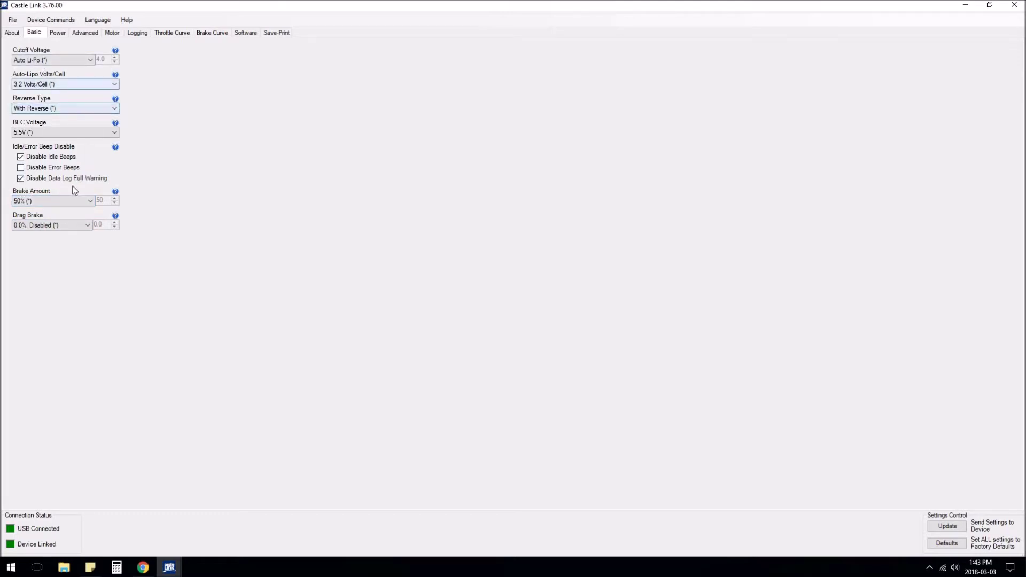
pyautogui.click(86, 226)
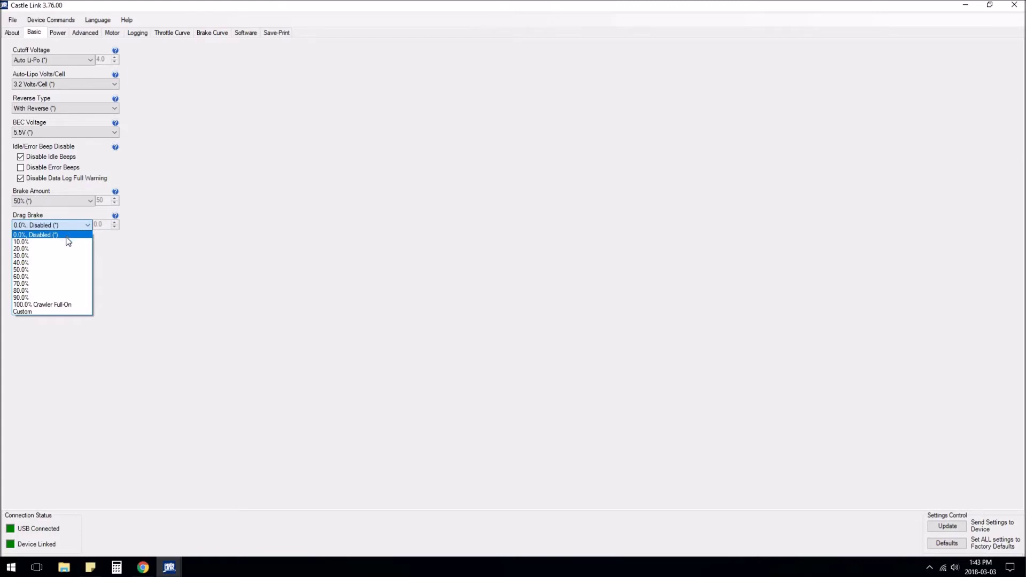
pyautogui.click(124, 254)
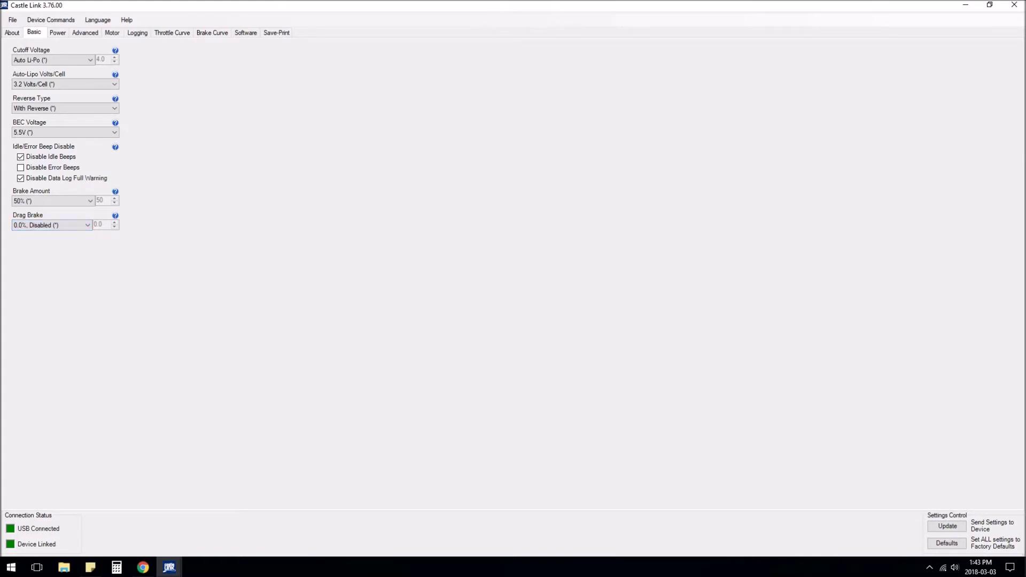
# Step: Switch to the crawler mode page in Chrome and read Example 1 on the 0% Drag Brake and Without Reverse settings
pyautogui.hotkey('alt', 'Tab')
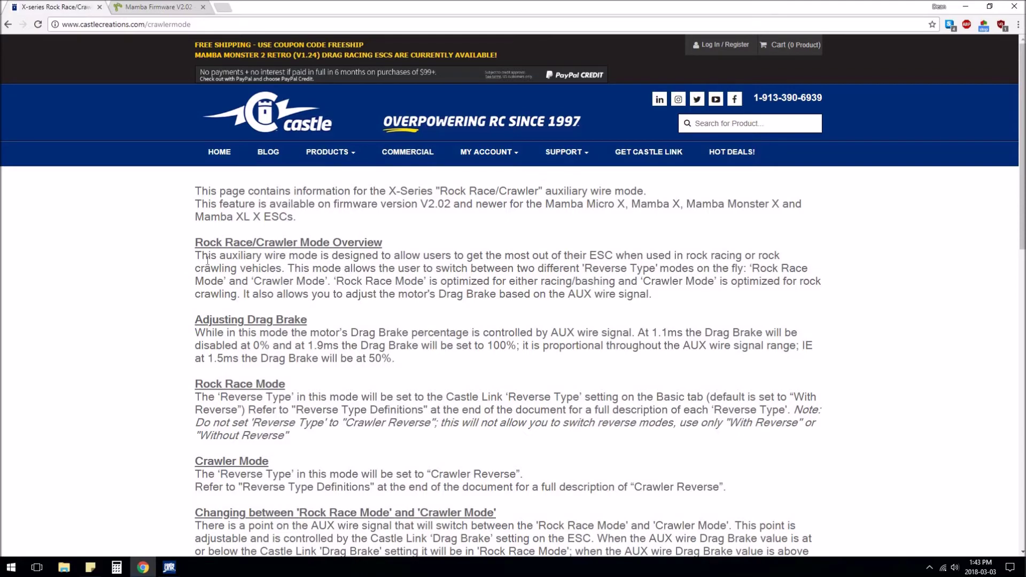
pyautogui.scroll(-8, 207, 272)
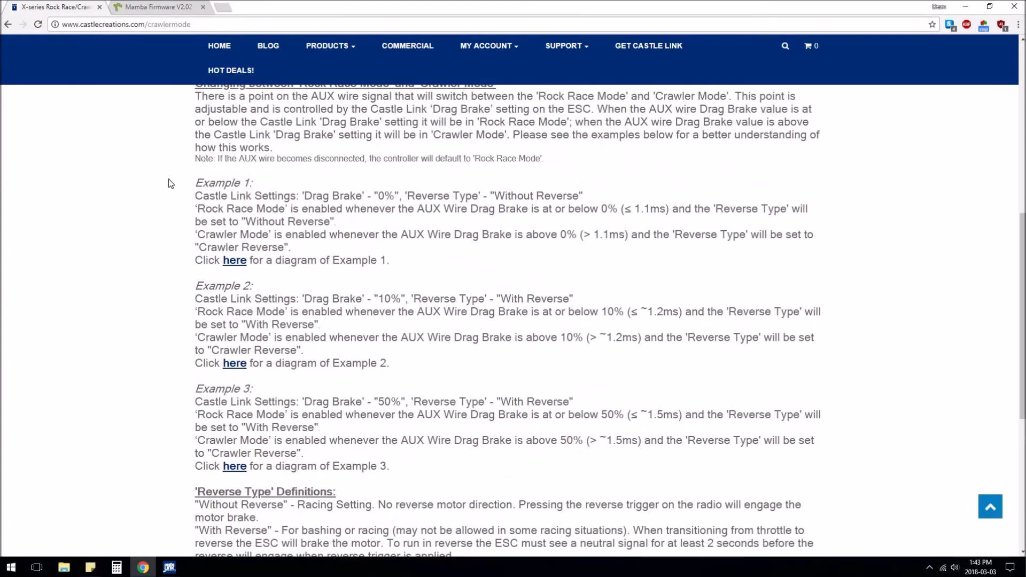
pyautogui.moveTo(195, 182); pyautogui.dragTo(470, 265)
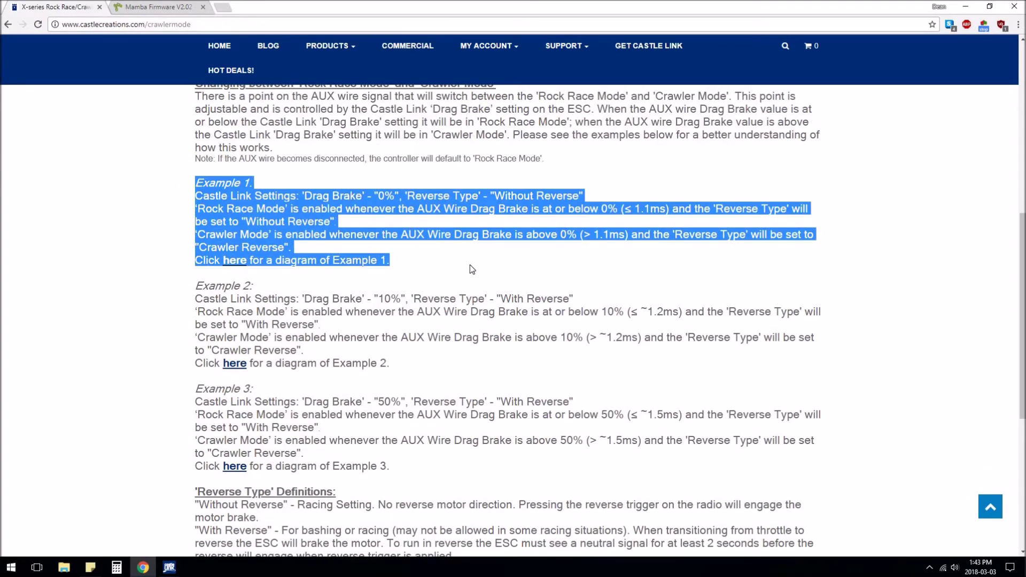
pyautogui.click(383, 230)
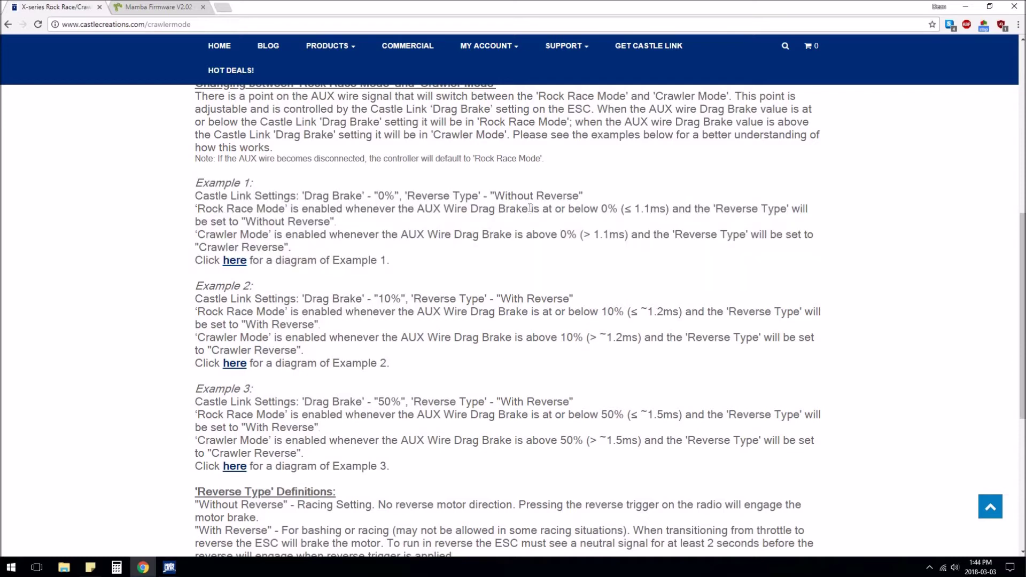
pyautogui.moveTo(494, 195); pyautogui.dragTo(584, 196)
pyautogui.click(307, 201)
pyautogui.moveTo(304, 195); pyautogui.dragTo(396, 195)
pyautogui.moveTo(196, 236); pyautogui.dragTo(441, 231)
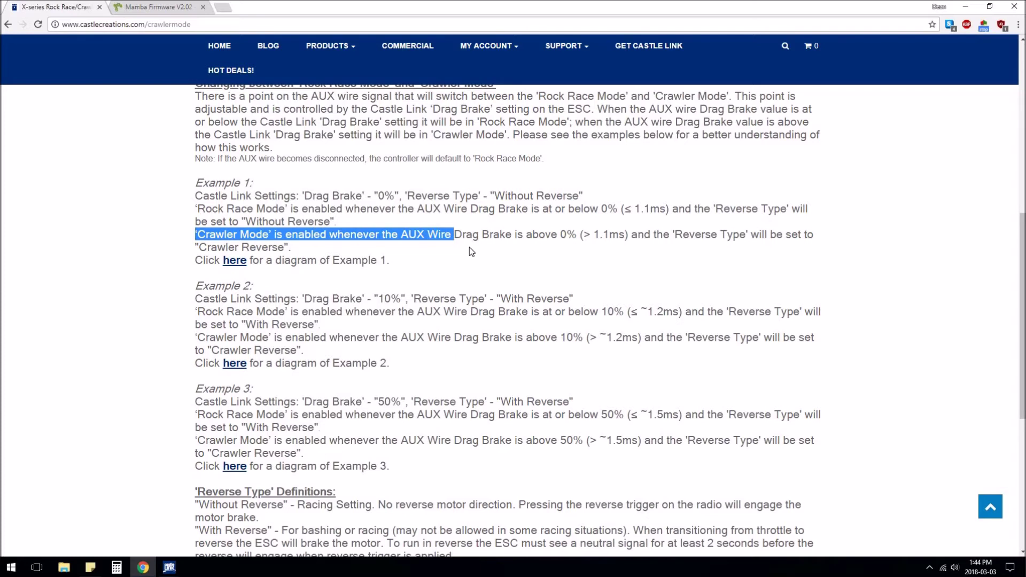
pyautogui.click(471, 250)
pyautogui.moveTo(545, 236); pyautogui.dragTo(580, 235)
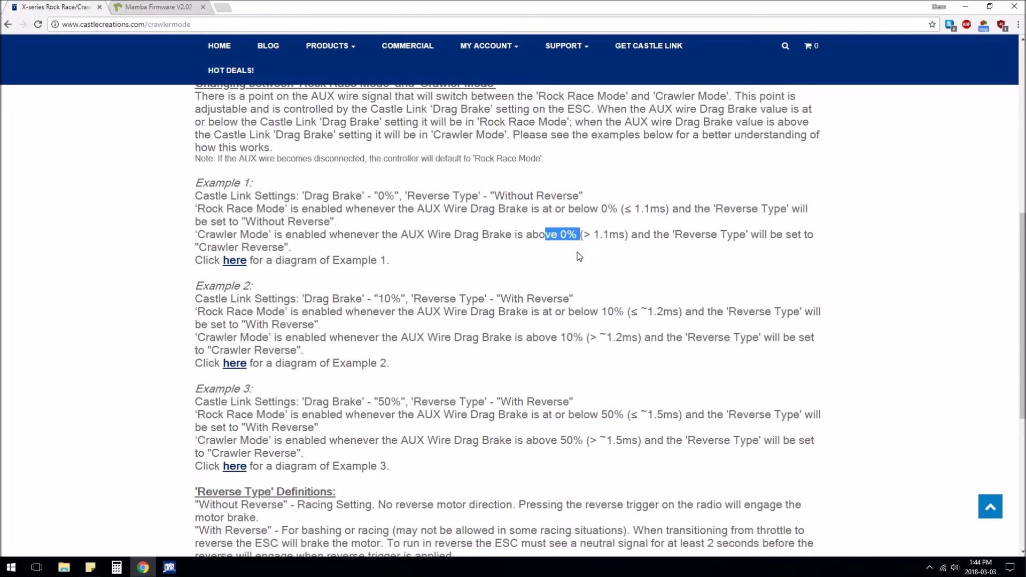
pyautogui.click(292, 271)
# Step: Read Example 2 on the 10% Drag Brake and With Reverse settings, including its Rock Race Mode threshold
pyautogui.moveTo(303, 299); pyautogui.dragTo(428, 352)
pyautogui.click(416, 334)
pyautogui.moveTo(574, 313); pyautogui.dragTo(623, 314)
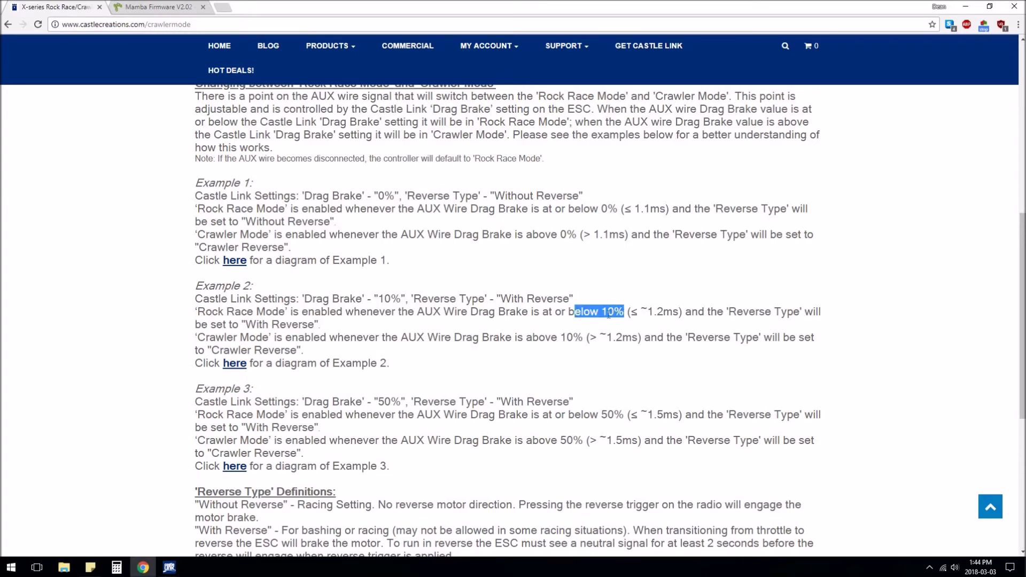
pyautogui.click(609, 314)
pyautogui.moveTo(583, 315); pyautogui.dragTo(623, 313)
pyautogui.moveTo(562, 312); pyautogui.dragTo(624, 311)
pyautogui.moveTo(311, 299)
pyautogui.mouseDown()
pyautogui.moveTo(412, 300)
pyautogui.moveTo(299, 299)
pyautogui.mouseUp()
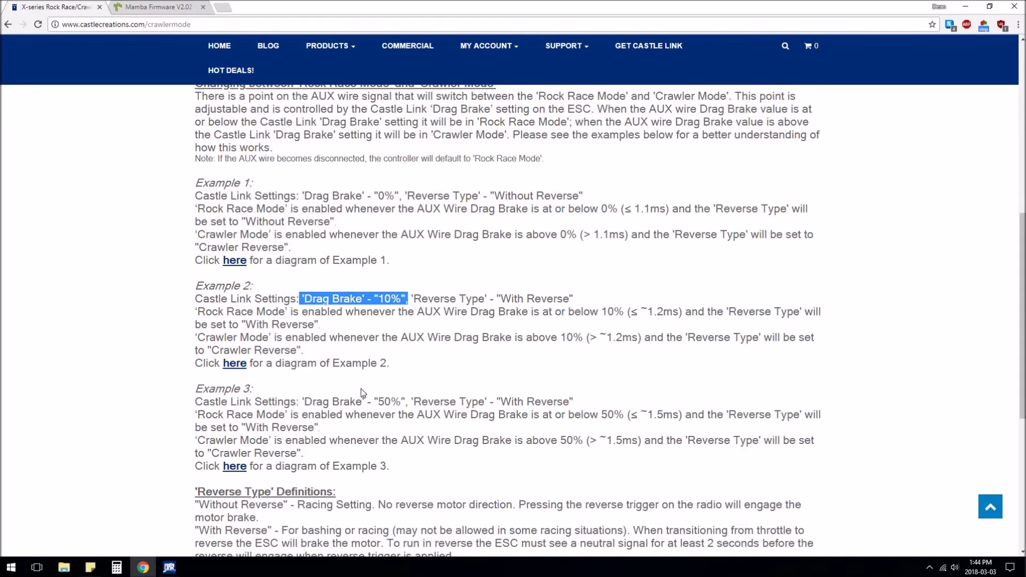
# Step: View the Drag Brake diagrams for Example 2 (10%) and Example 1 (0%), closing each one after viewing
pyautogui.click(234, 364)
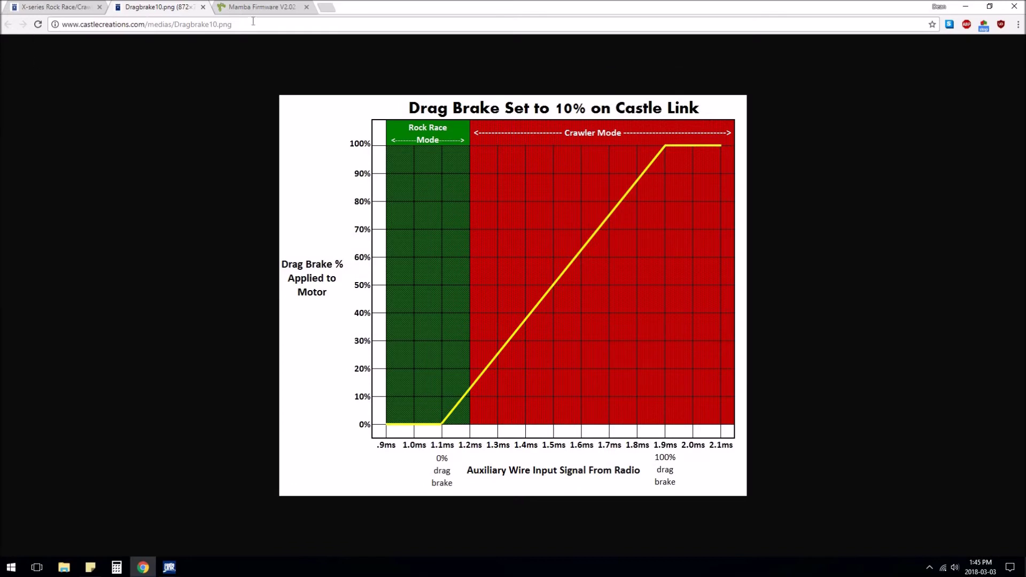
pyautogui.click(202, 7)
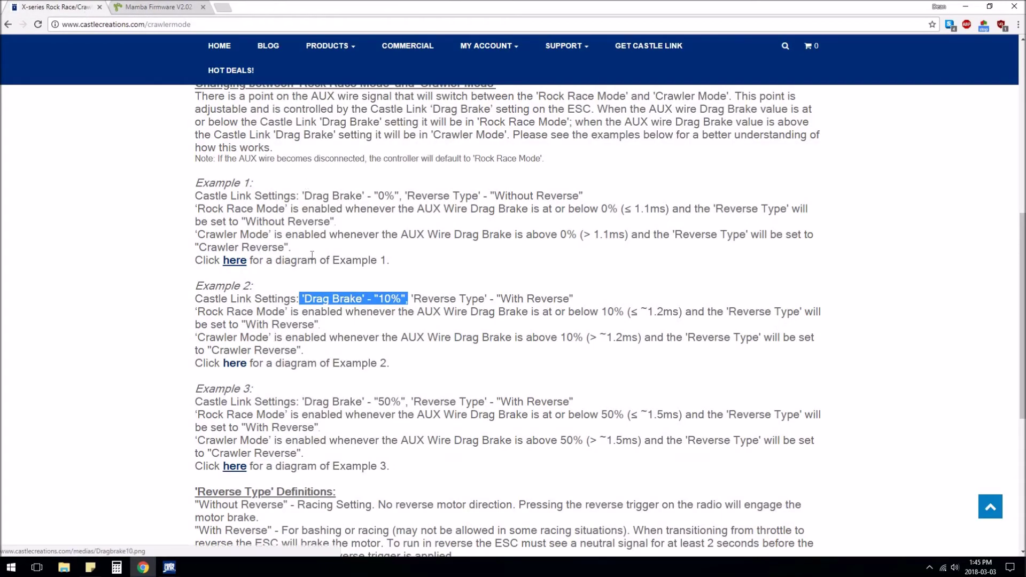
pyautogui.click(235, 261)
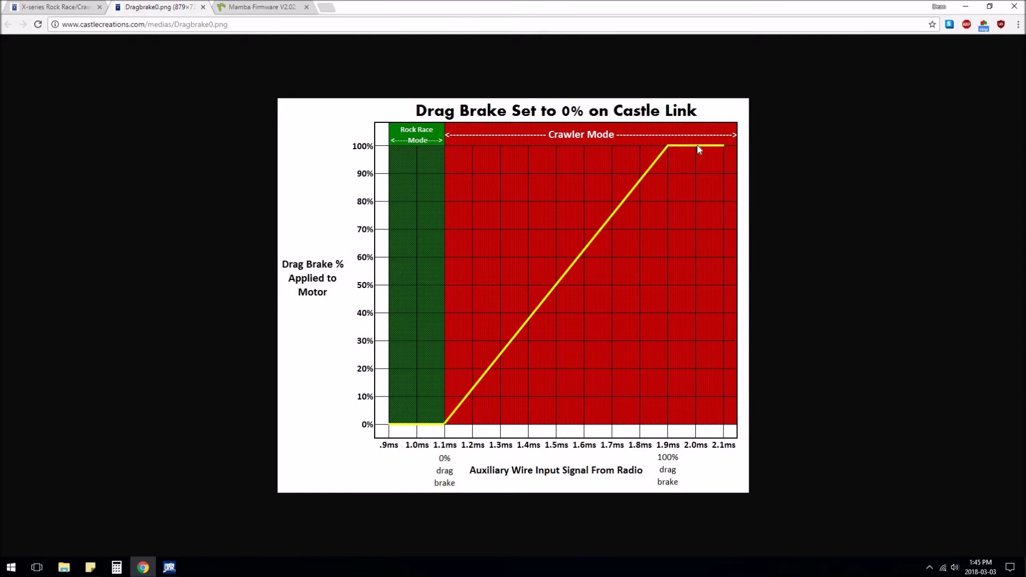
pyautogui.click(203, 7)
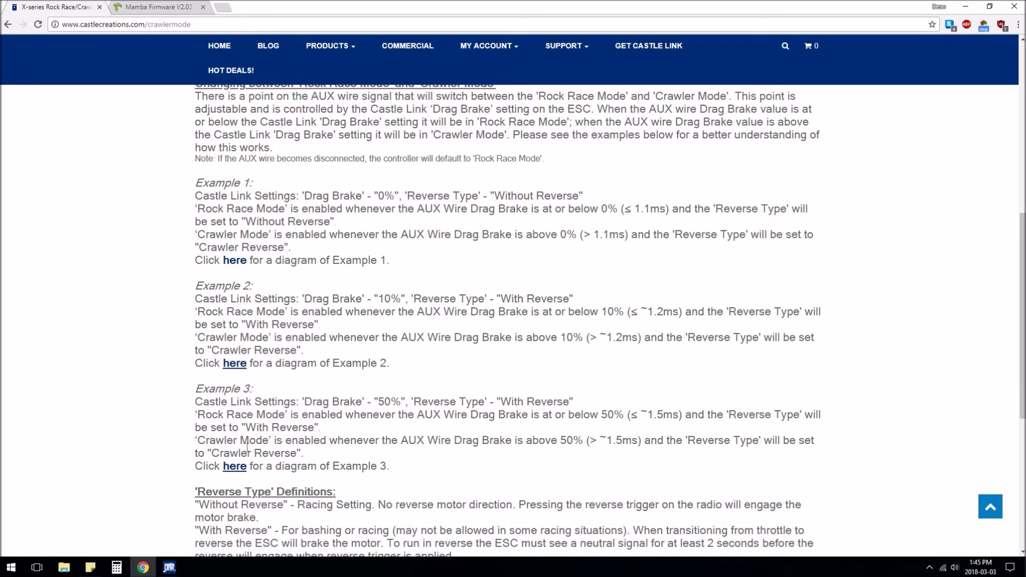
# Step: Read Example 3's Drag Brake setting, switch to Castle Link and set the Drag Brake to 50.0%
pyautogui.moveTo(355, 402); pyautogui.dragTo(304, 401)
pyautogui.click(304, 401)
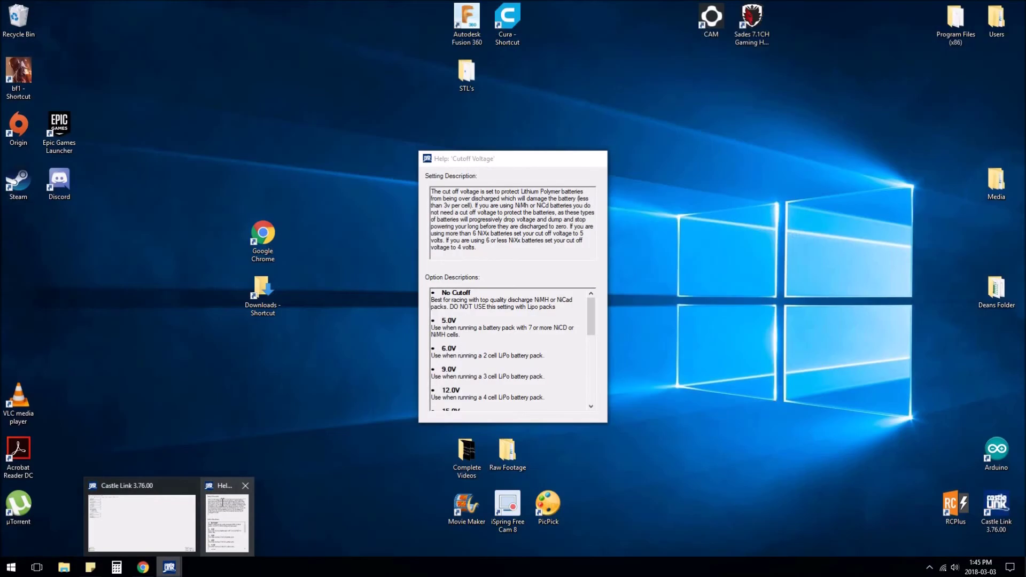
pyautogui.click(219, 505)
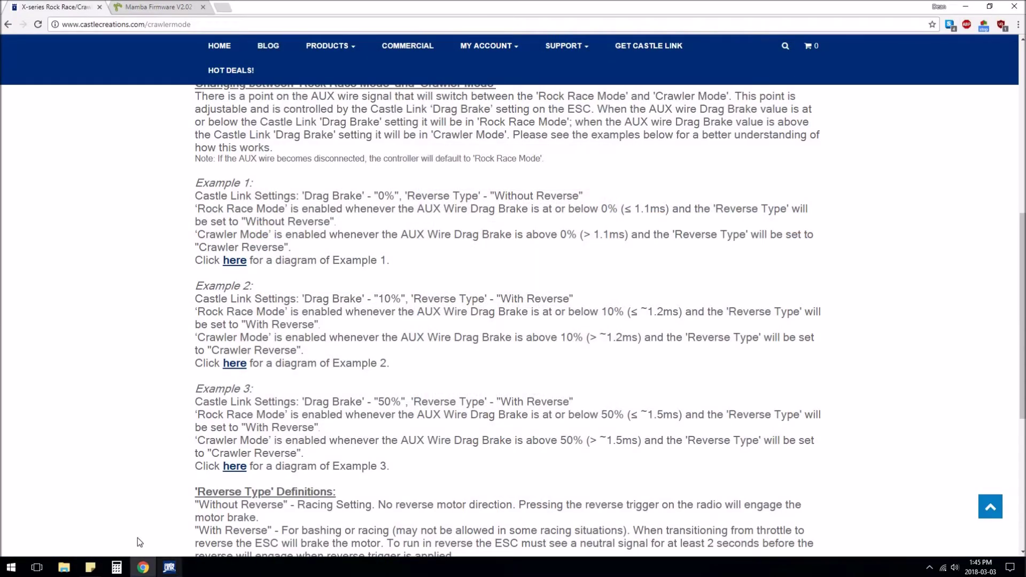
pyautogui.hotkey('alt', 'Tab')
pyautogui.click(83, 225)
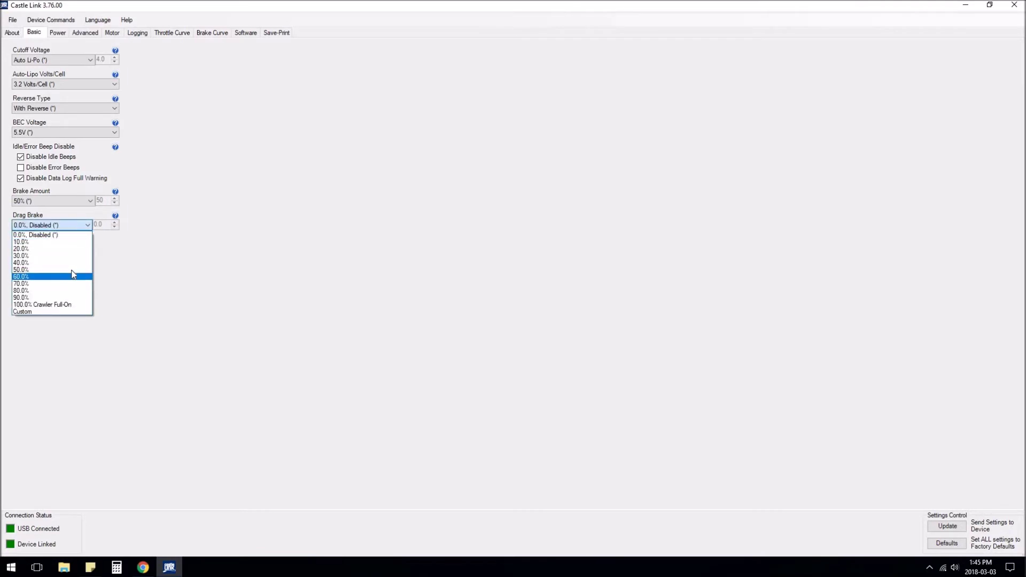
pyautogui.click(73, 269)
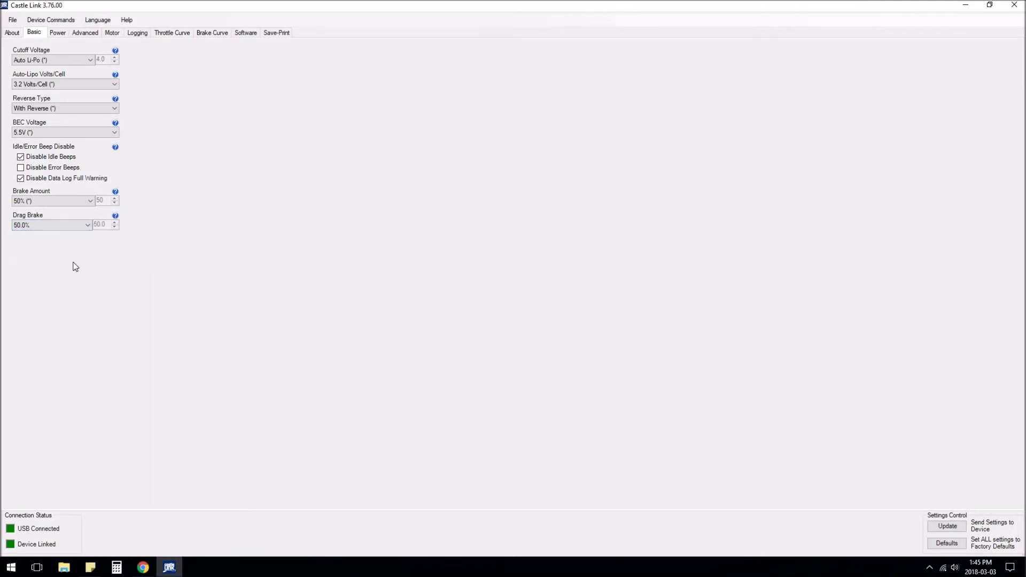
# Step: View the Example 3 (50%) diagram in Chrome and compare it with the available Drag Brake percentages in Castle Link
pyautogui.hotkey('alt', 'Tab')
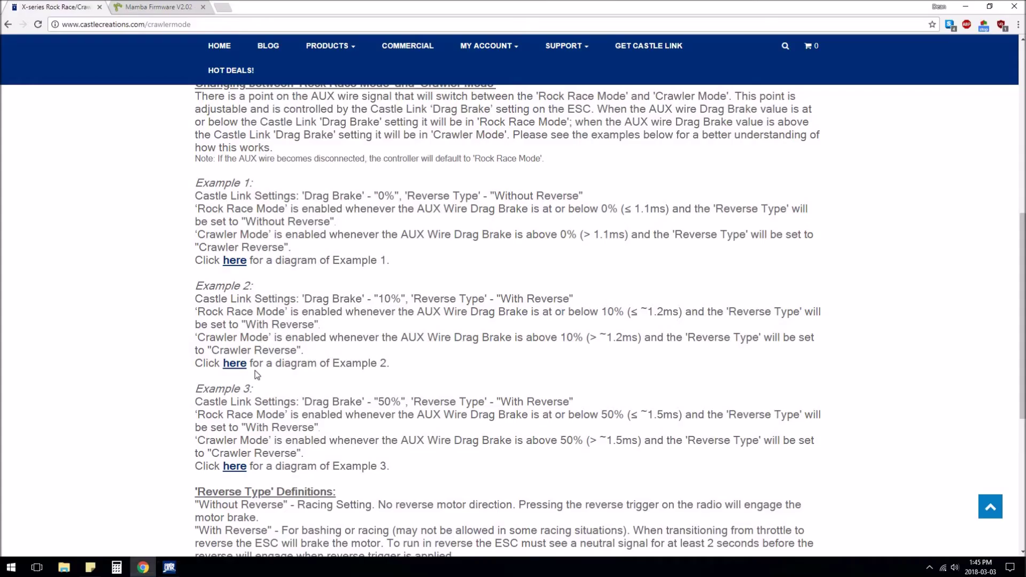
pyautogui.click(241, 469)
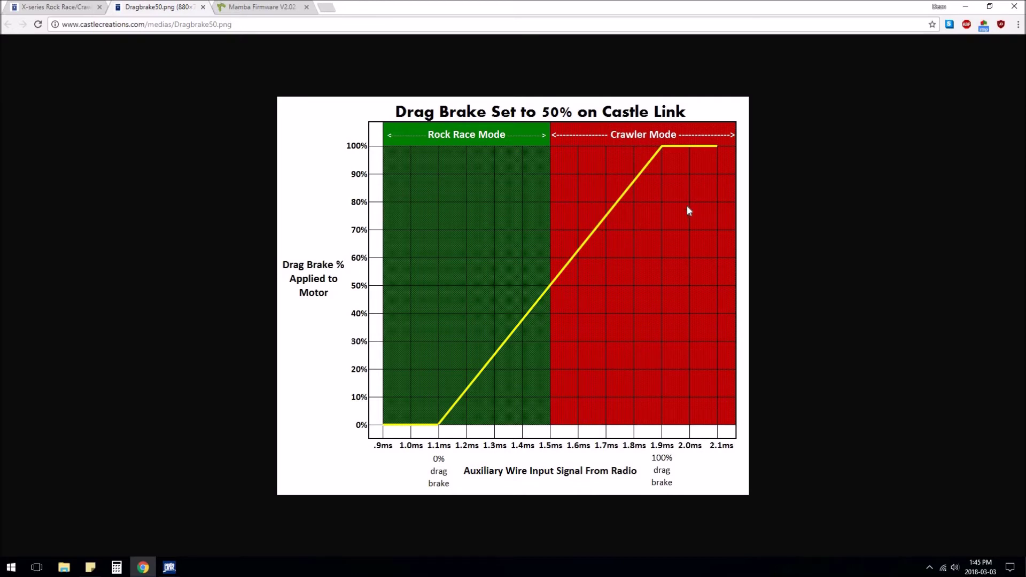
pyautogui.click(169, 567)
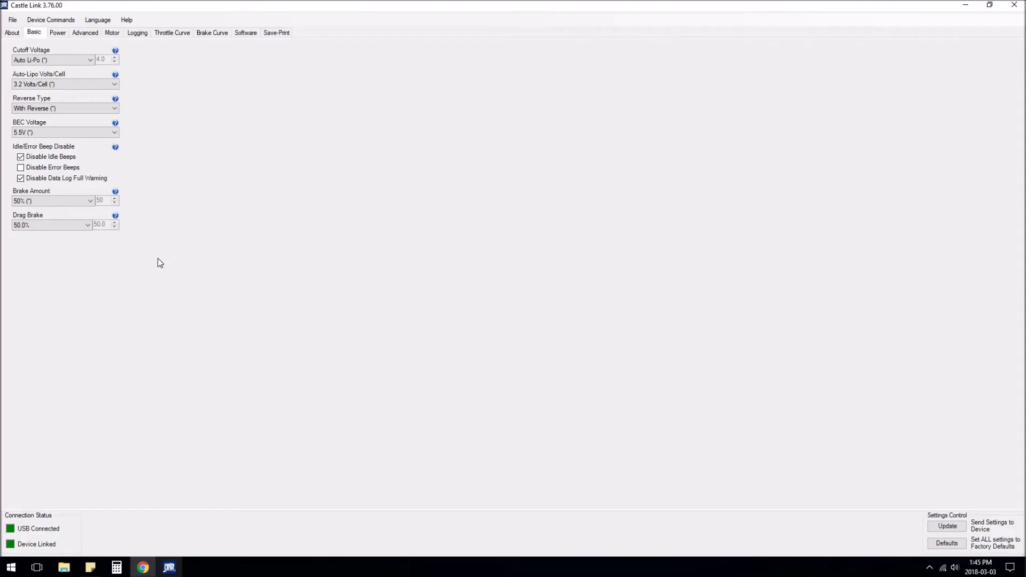
pyautogui.click(86, 226)
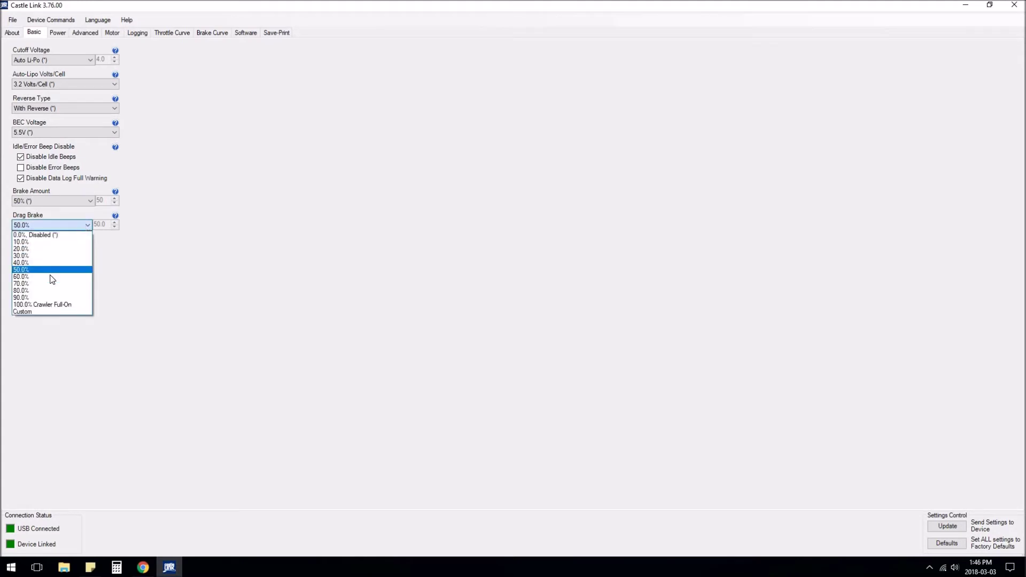
pyautogui.click(61, 226)
# Step: Switch to the Mamba Firmware V2.02 forum thread in Chrome and read Castle's reply about the switch point between the modes
pyautogui.click(142, 567)
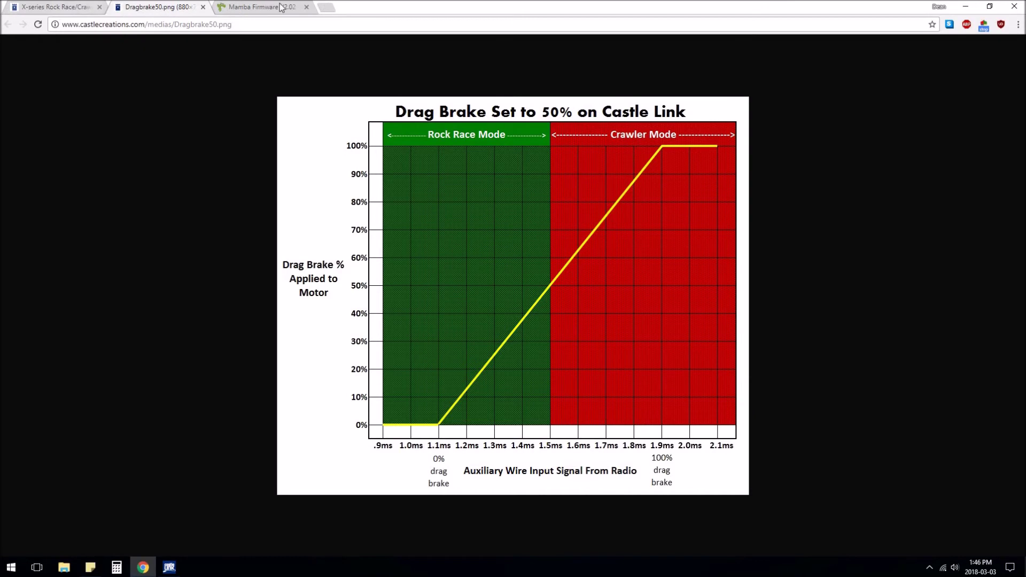
pyautogui.hotkey('ctrl', 'Tab')
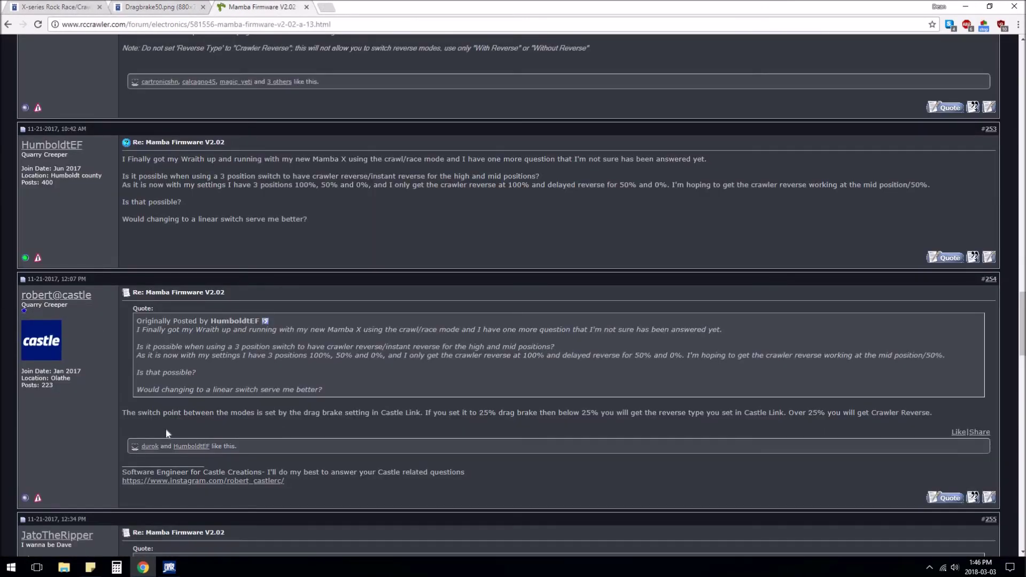
pyautogui.moveTo(118, 414); pyautogui.dragTo(719, 414)
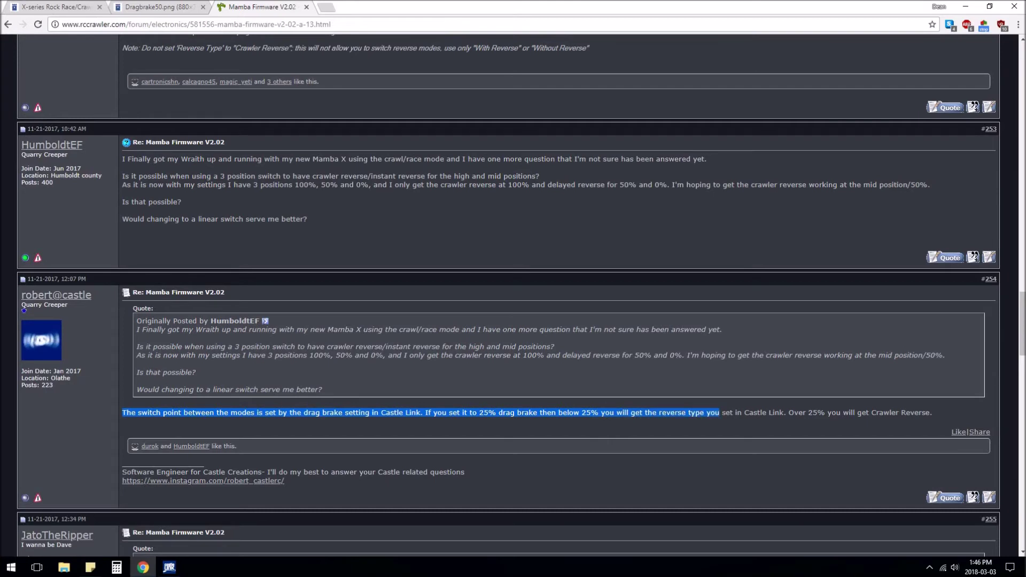
pyautogui.moveTo(798, 414); pyautogui.dragTo(905, 415)
pyautogui.click(904, 415)
# Step: Switch to Castle Link and check the available Reverse Type options without changing the setting
pyautogui.click(175, 573)
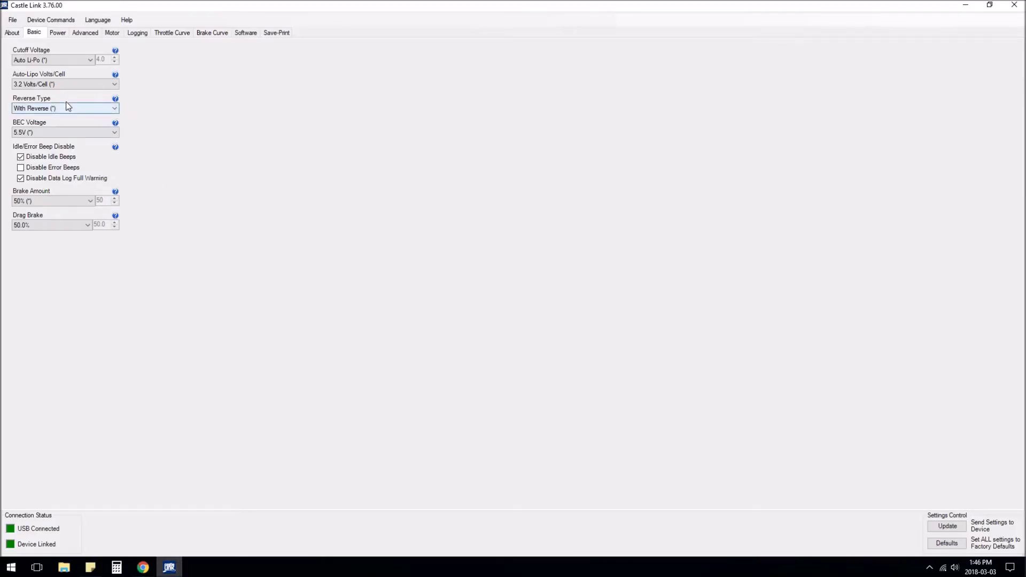
pyautogui.click(72, 110)
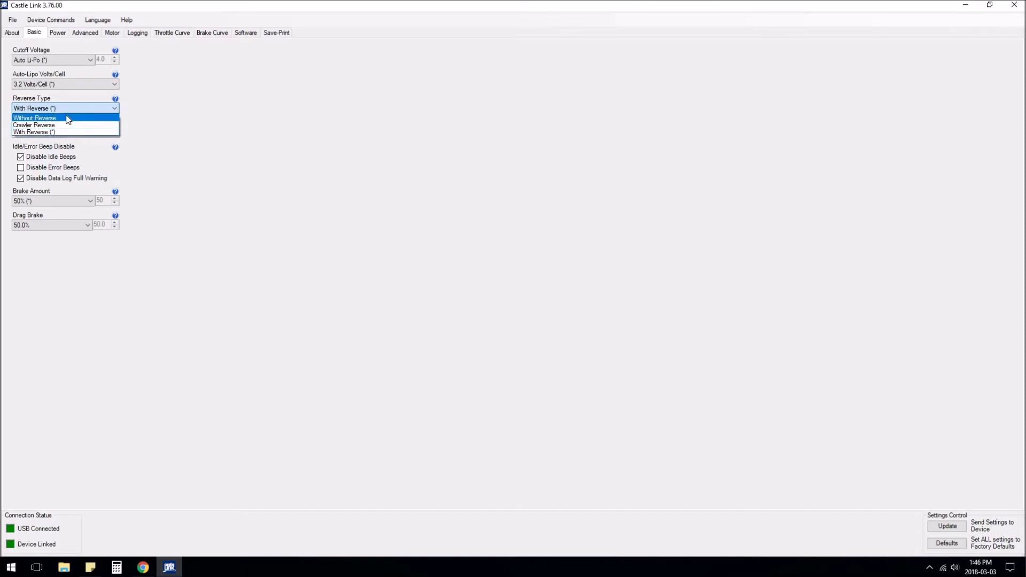
pyautogui.click(155, 120)
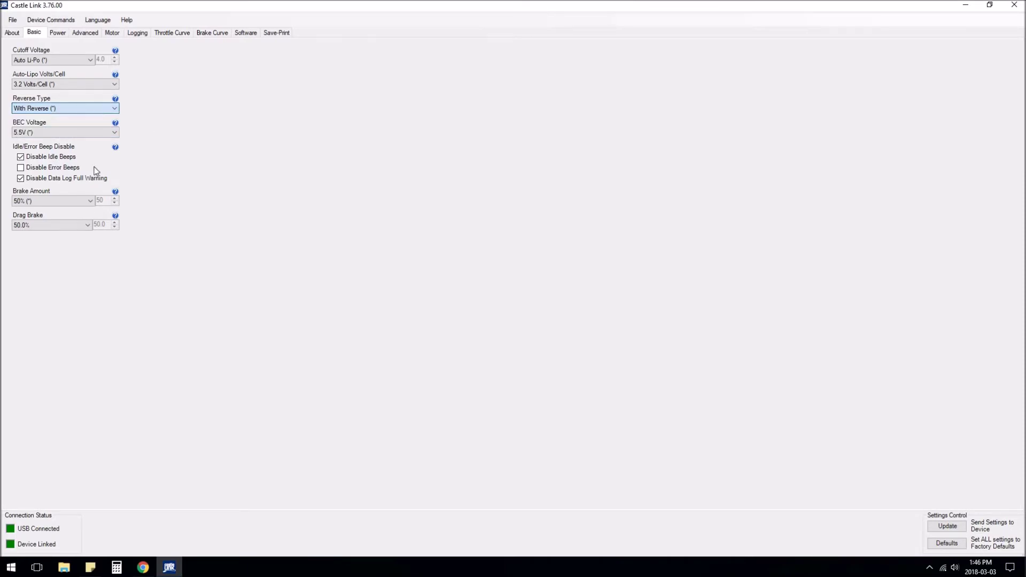
# Step: Try a Drag Brake of 90.0%, and set it back to 0.0%, Disabled
pyautogui.click(64, 227)
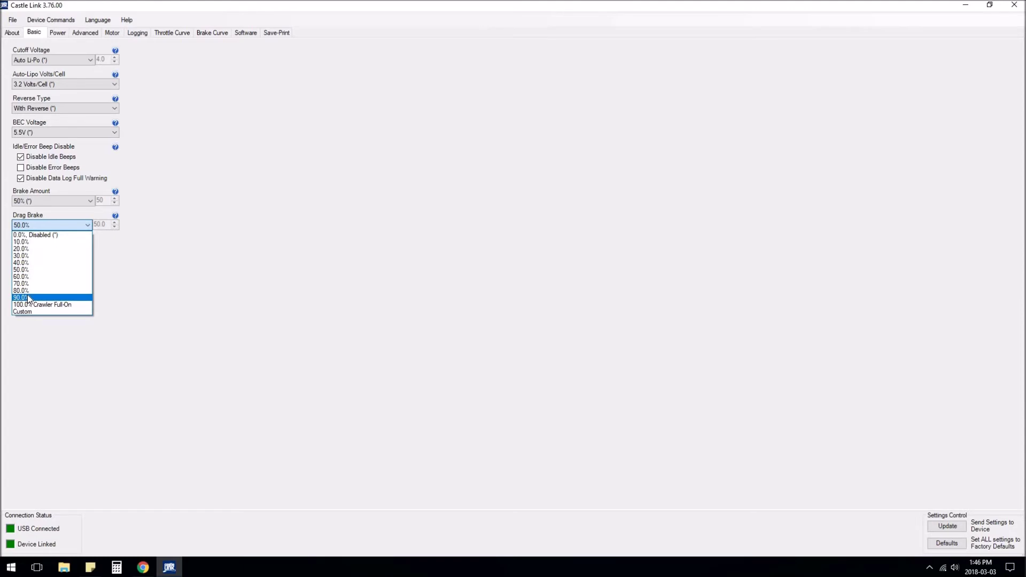
pyautogui.click(51, 225)
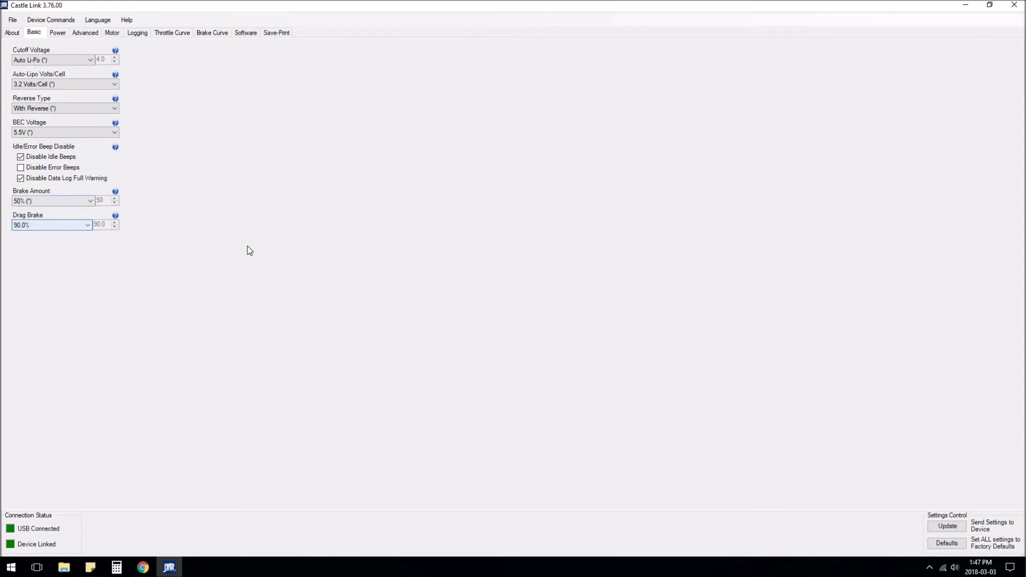
pyautogui.click(79, 228)
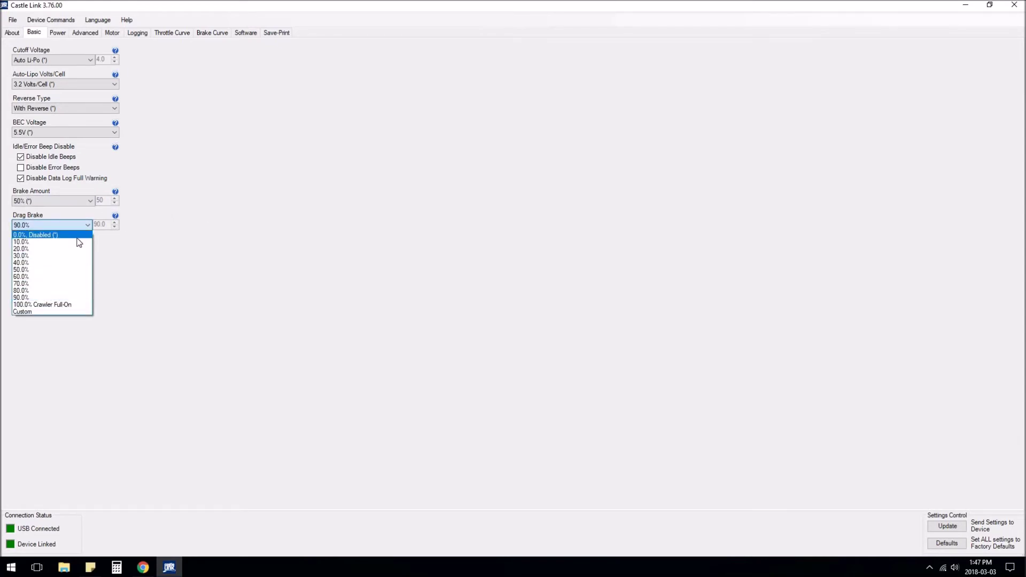
pyautogui.click(74, 236)
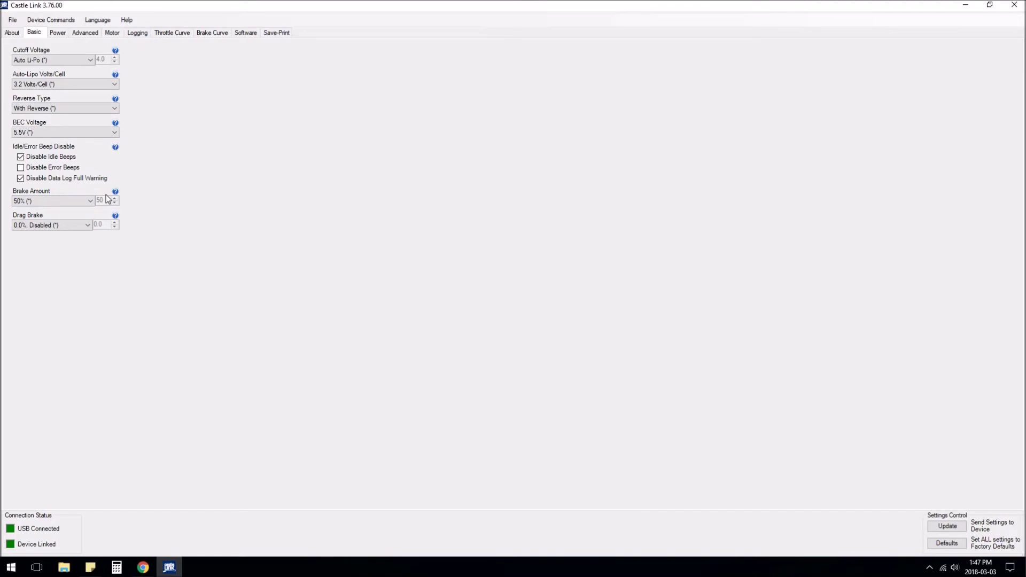
# Step: Switch to Chrome, close the 50% diagram and reread the Rock Race/Crawler Mode overview on the Castle page
pyautogui.click(143, 568)
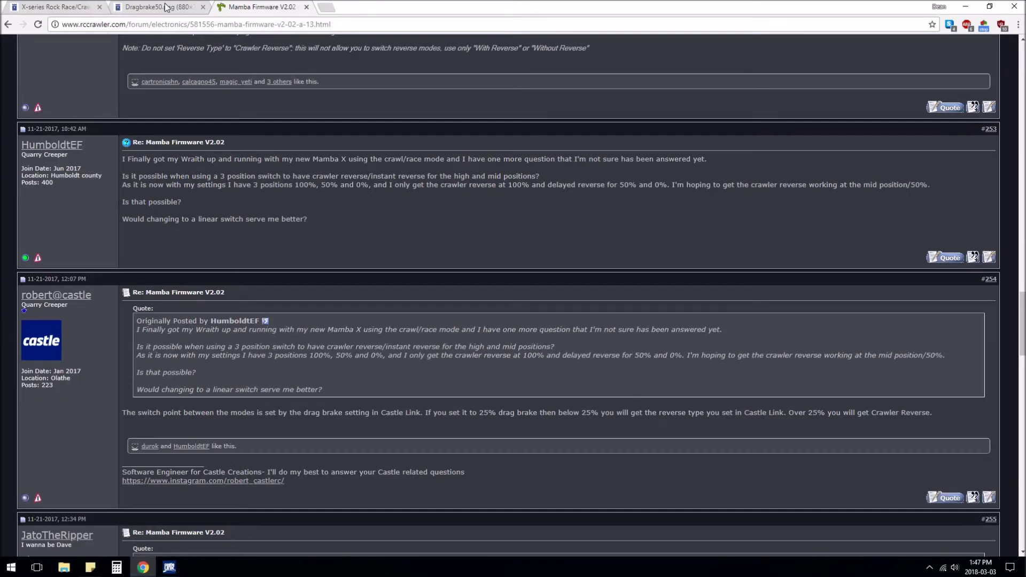
pyautogui.click(202, 7)
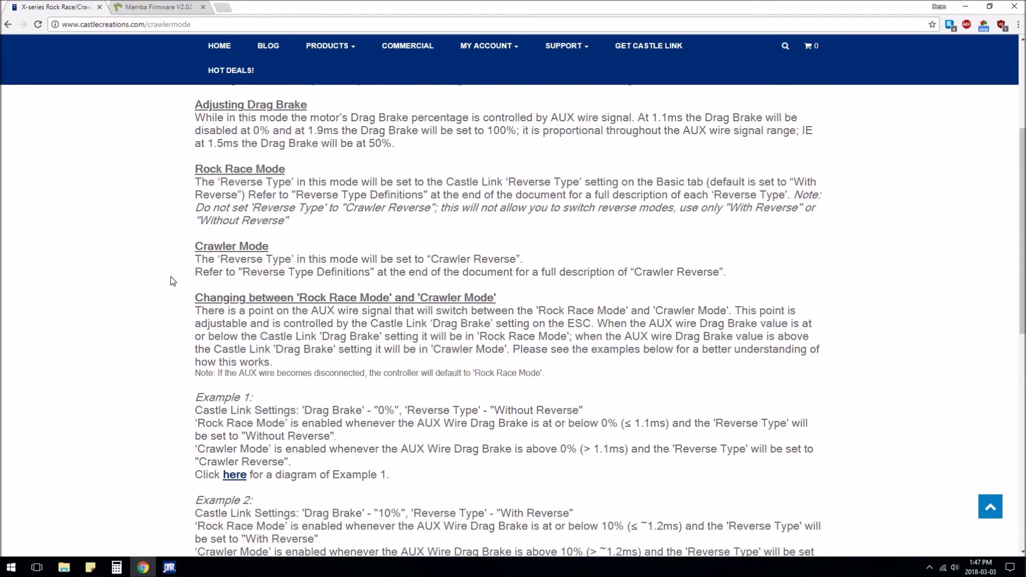
pyautogui.scroll(5, 173, 278)
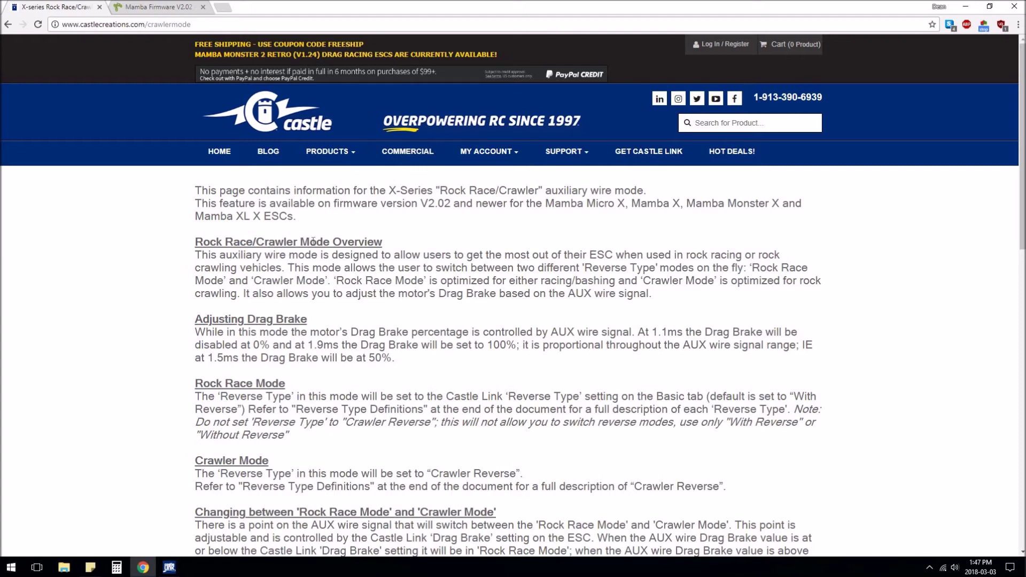
pyautogui.moveTo(256, 242); pyautogui.dragTo(330, 241)
pyautogui.click(290, 404)
# Step: Switch to Castle Link and review the Drag Brake percentages, leaving the setting as it is
pyautogui.click(169, 567)
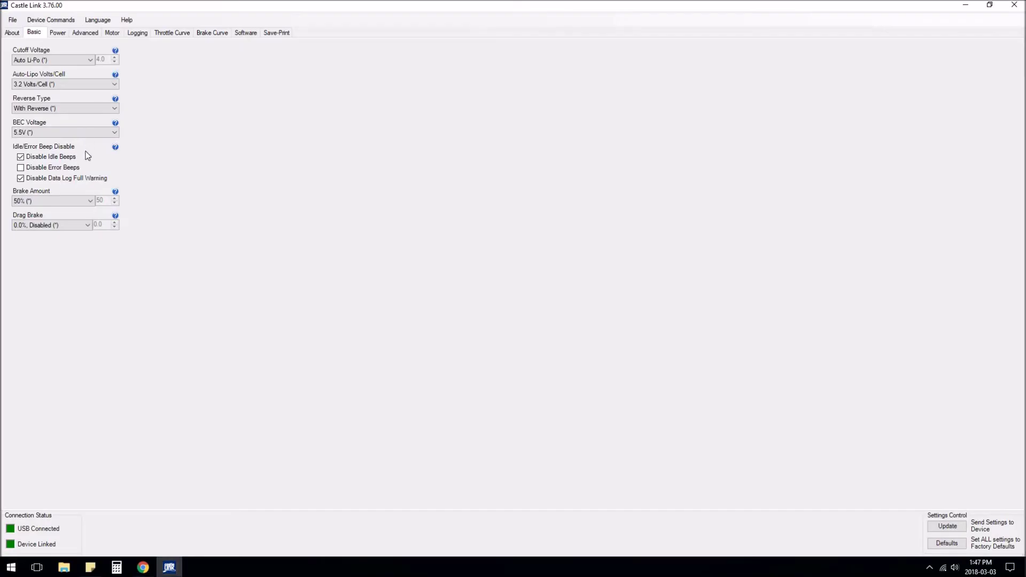
pyautogui.click(83, 225)
pyautogui.click(79, 229)
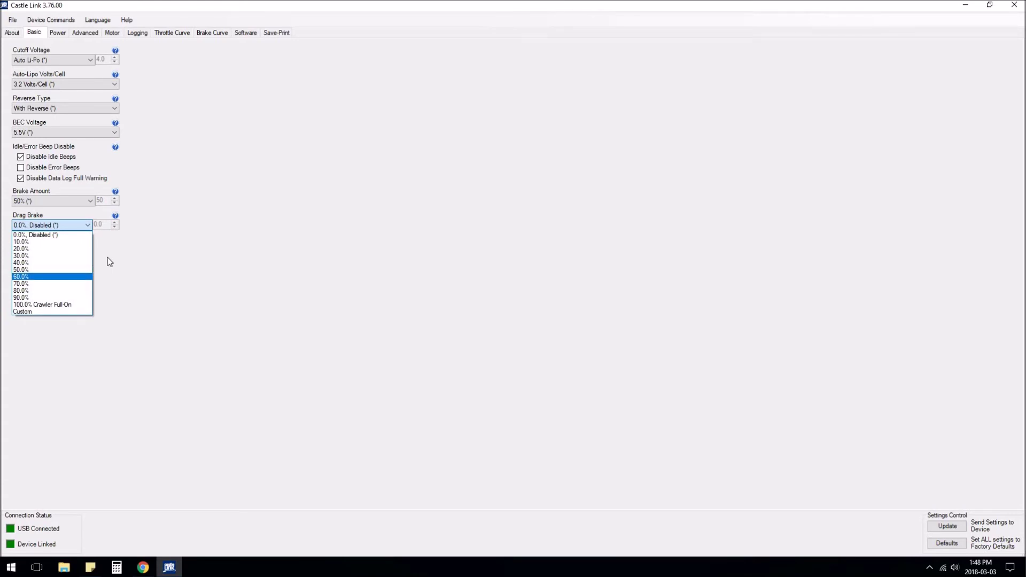
pyautogui.click(101, 238)
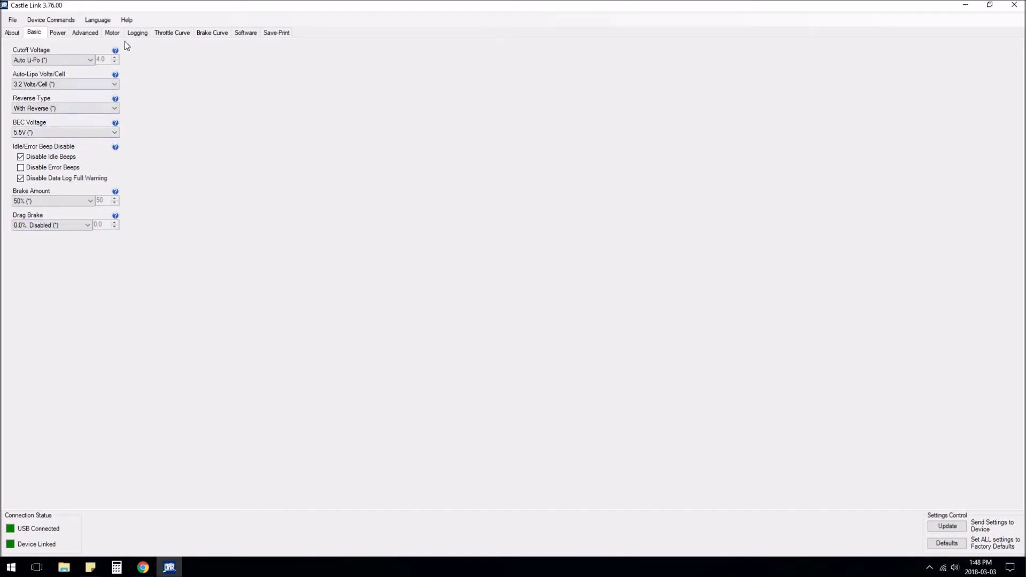
# Step: Open the power settings and read the help for Punch Control, closing it after viewing
pyautogui.click(58, 33)
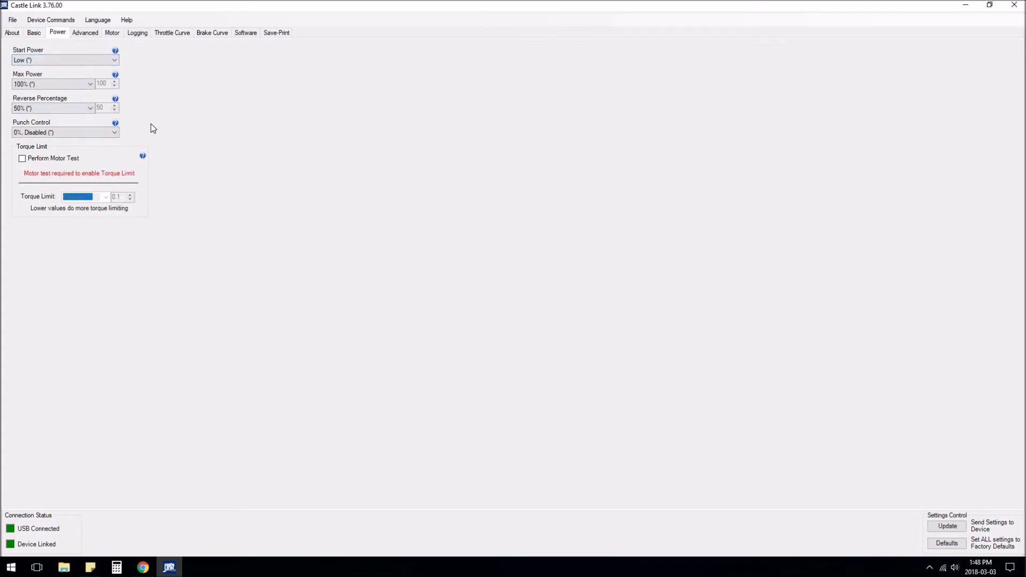
pyautogui.click(115, 124)
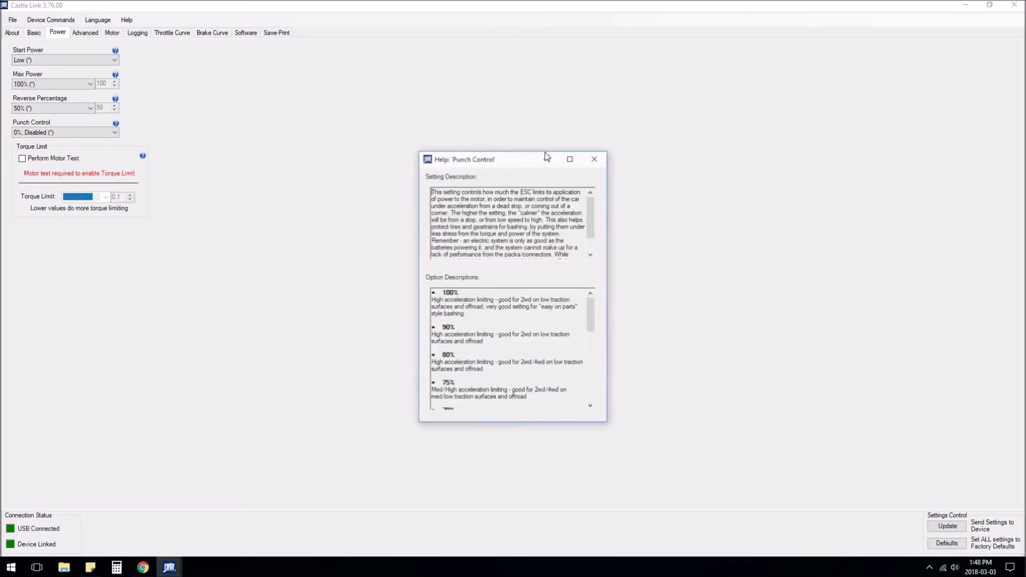
pyautogui.click(605, 160)
# Step: Set the Auxiliary Wire Mode to Rock Race/Crawler Mode in the advanced settings
pyautogui.click(84, 34)
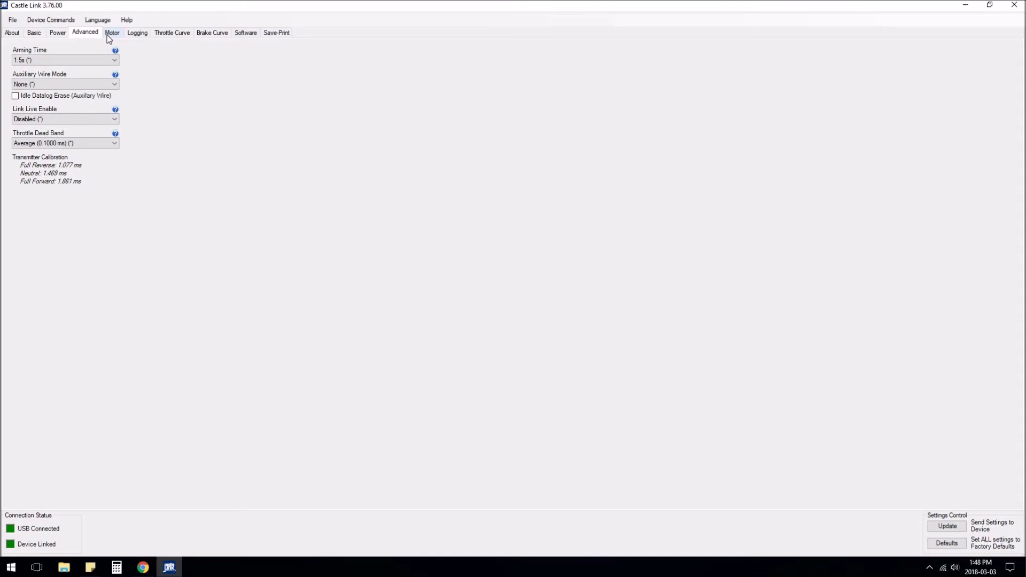
pyautogui.click(113, 83)
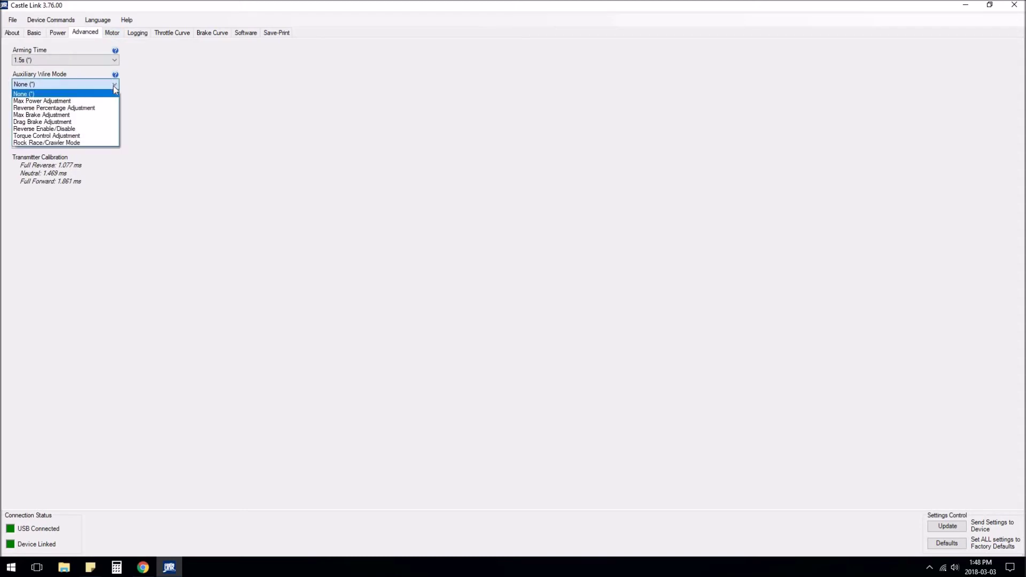
pyautogui.click(29, 81)
pyautogui.click(29, 82)
pyautogui.click(52, 140)
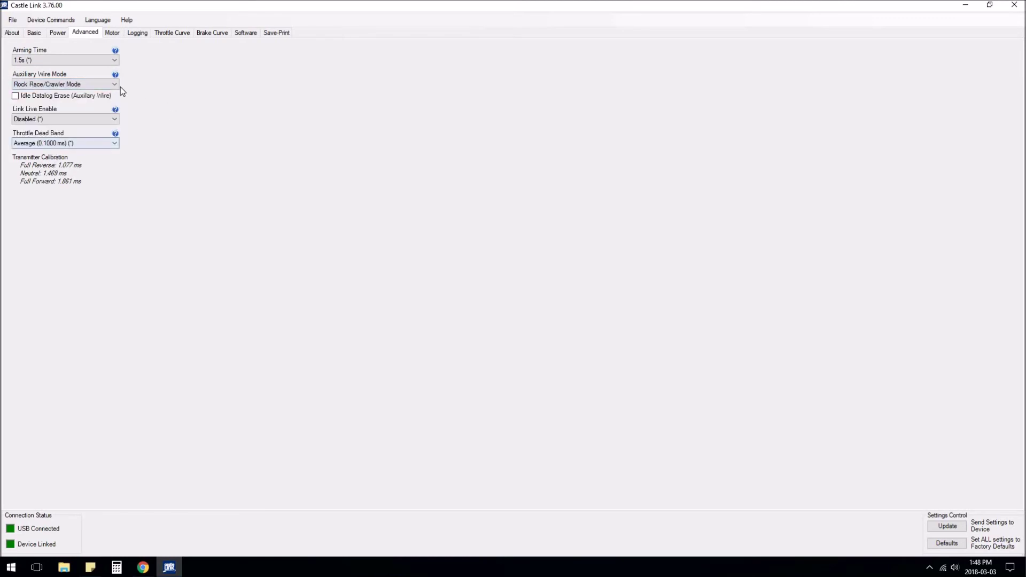
# Step: Recheck the basic settings, and read the help for Start Power and Max Power in the power settings
pyautogui.click(12, 33)
pyautogui.click(34, 32)
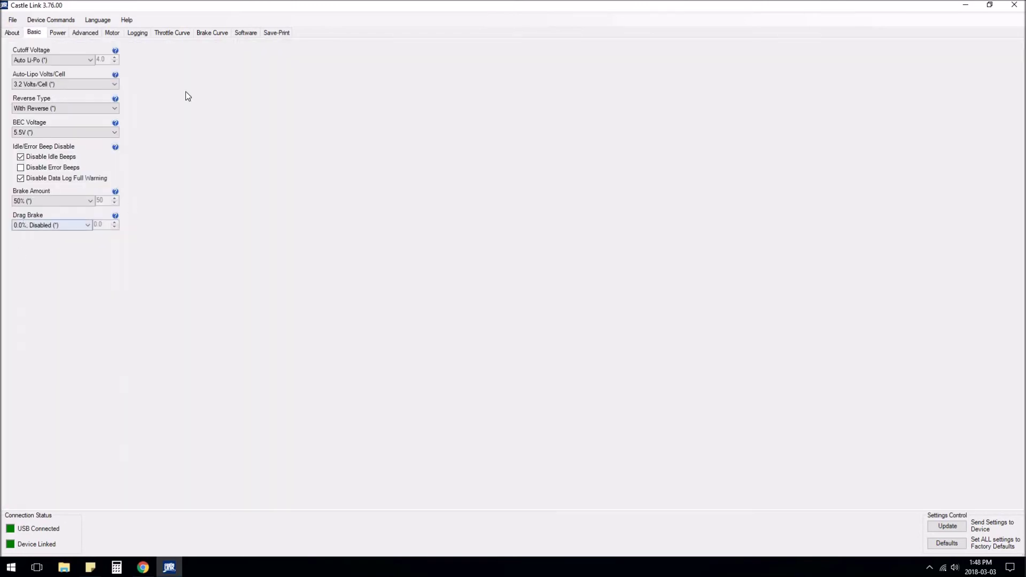
pyautogui.click(60, 33)
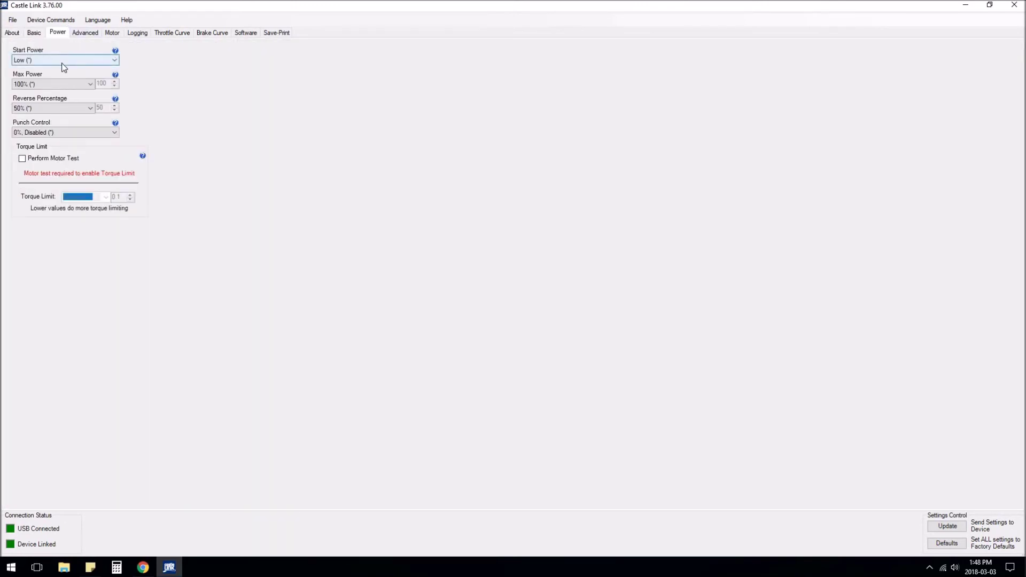
pyautogui.click(116, 52)
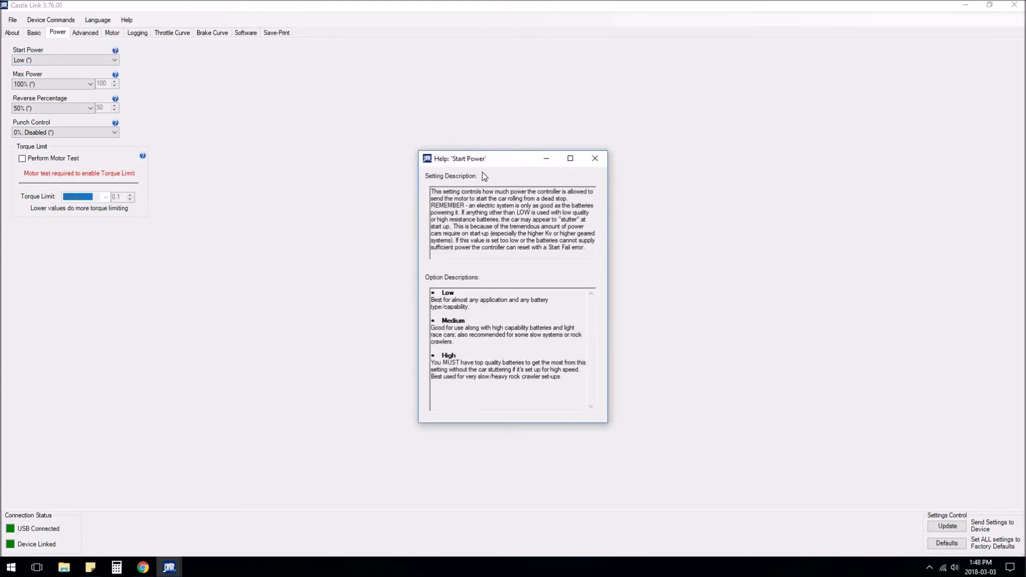
pyautogui.click(595, 159)
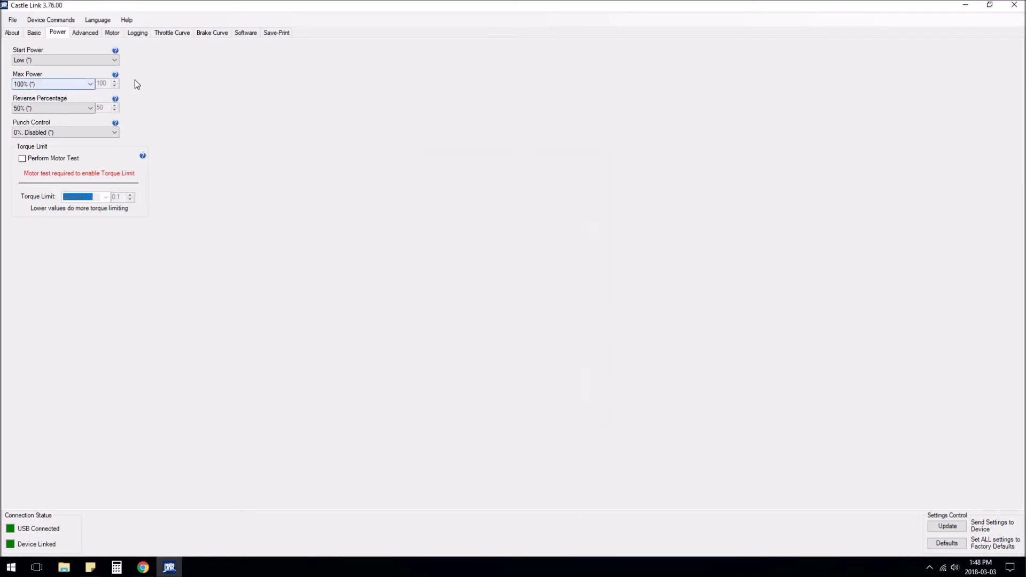
pyautogui.click(115, 74)
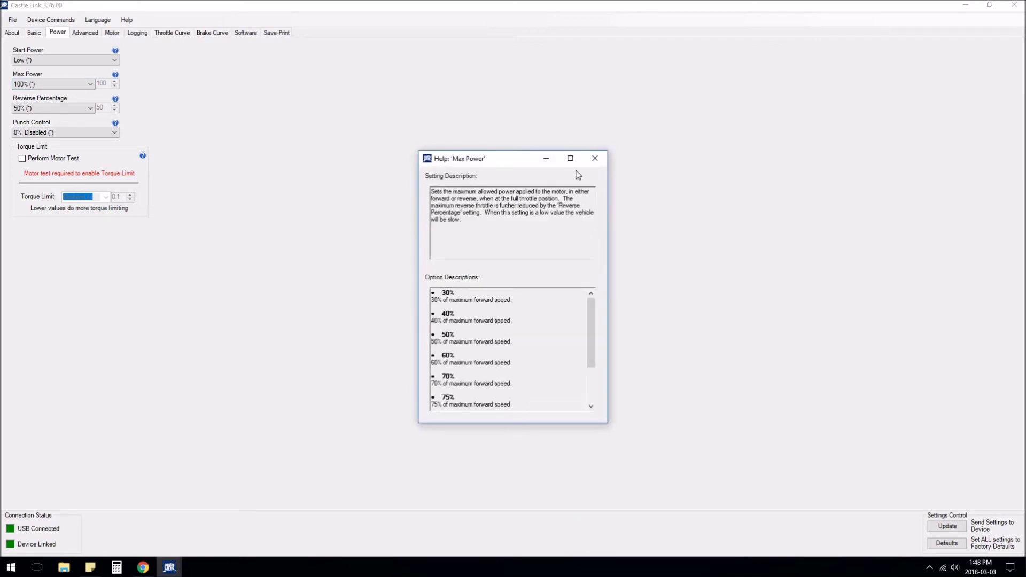
pyautogui.click(595, 158)
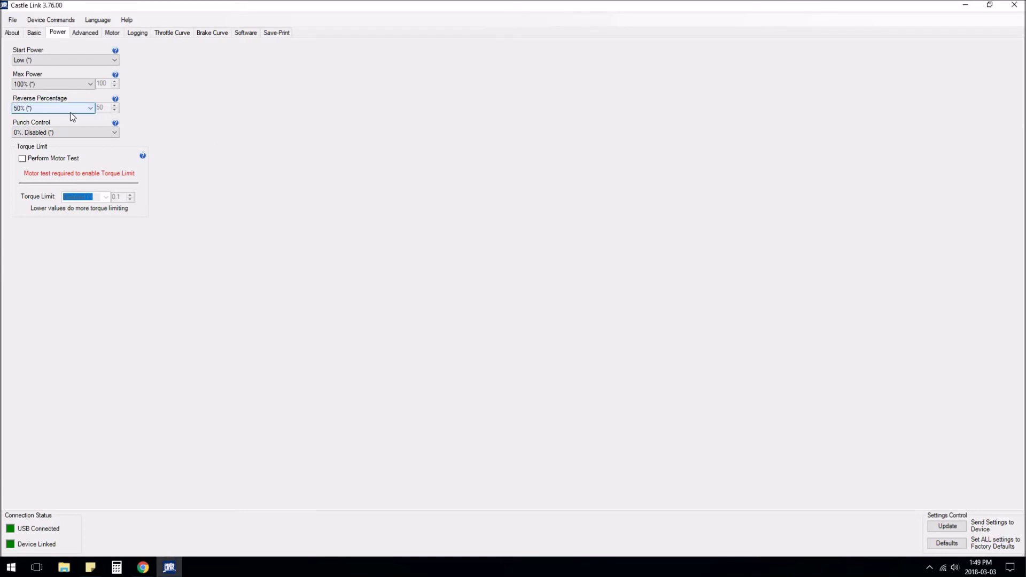
# Step: Review the Reverse Percentage options, and read the help for Punch Control and Torque Limit in the power settings
pyautogui.click(73, 112)
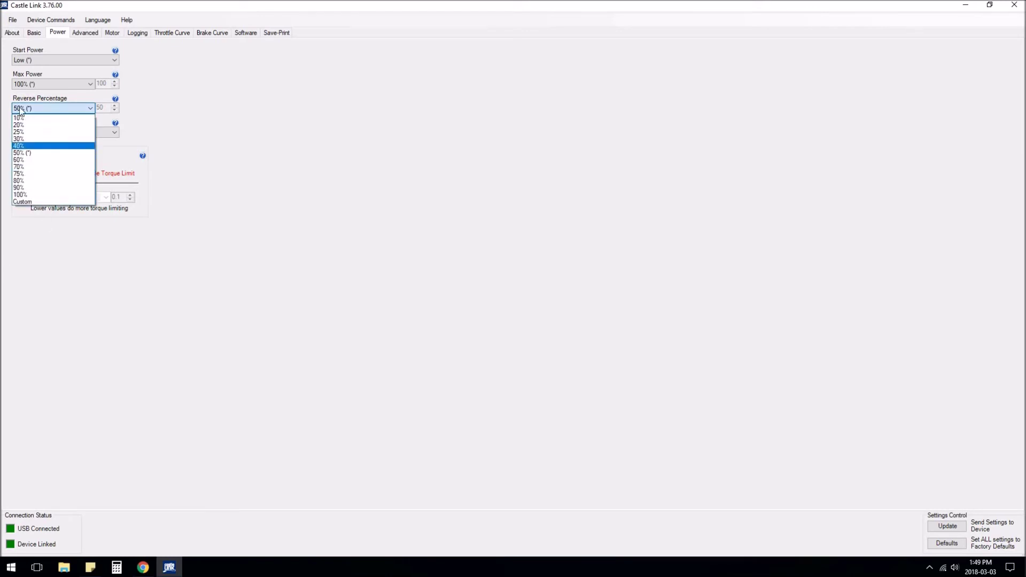
pyautogui.click(49, 105)
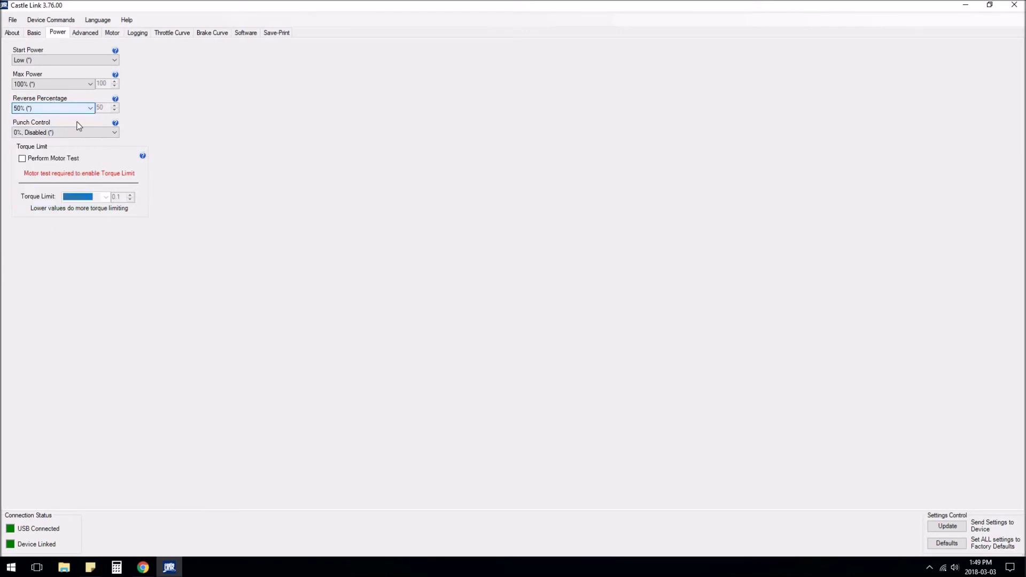
pyautogui.click(115, 124)
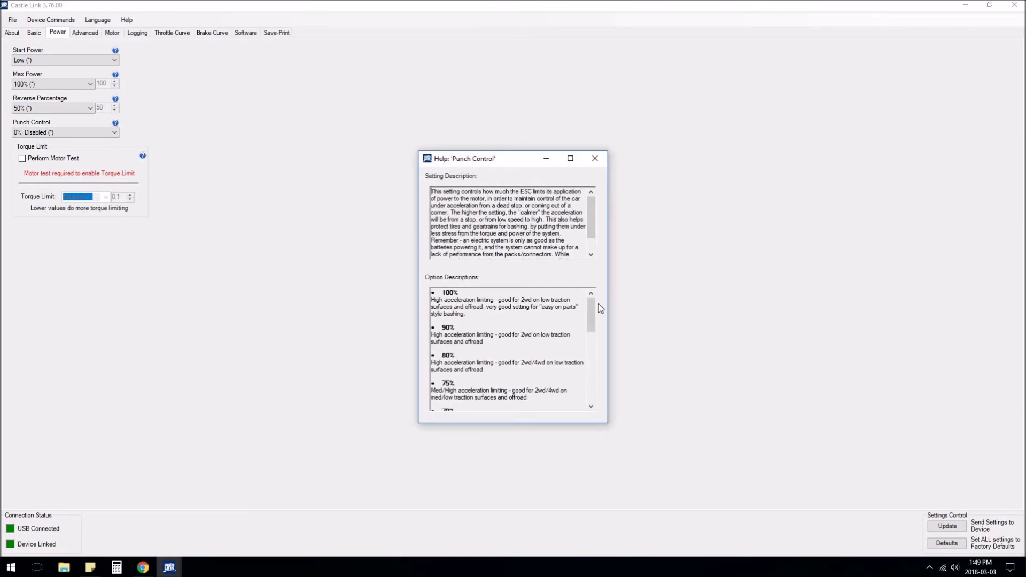
pyautogui.scroll(-10, 595, 374)
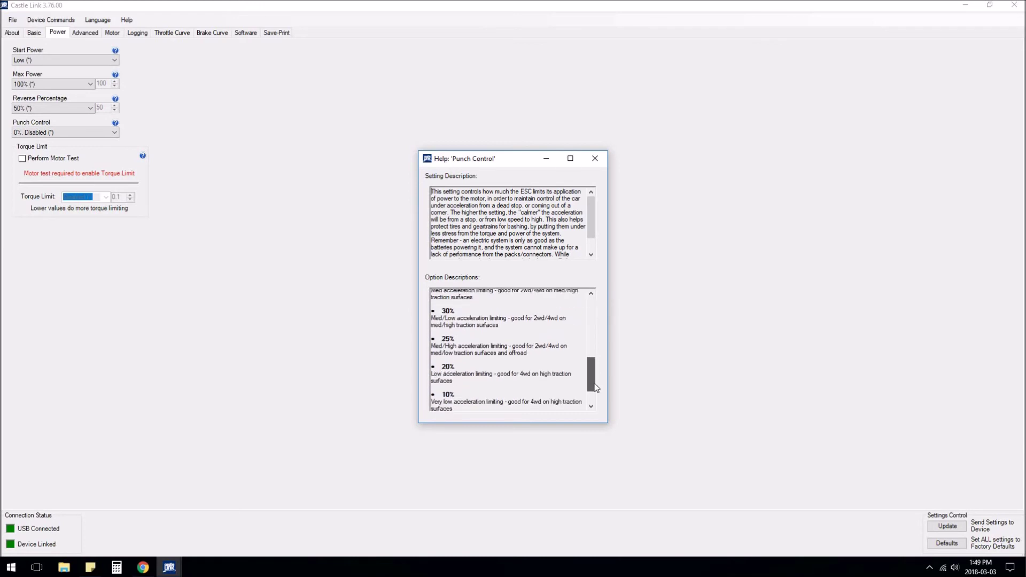
pyautogui.scroll(10, 592, 332)
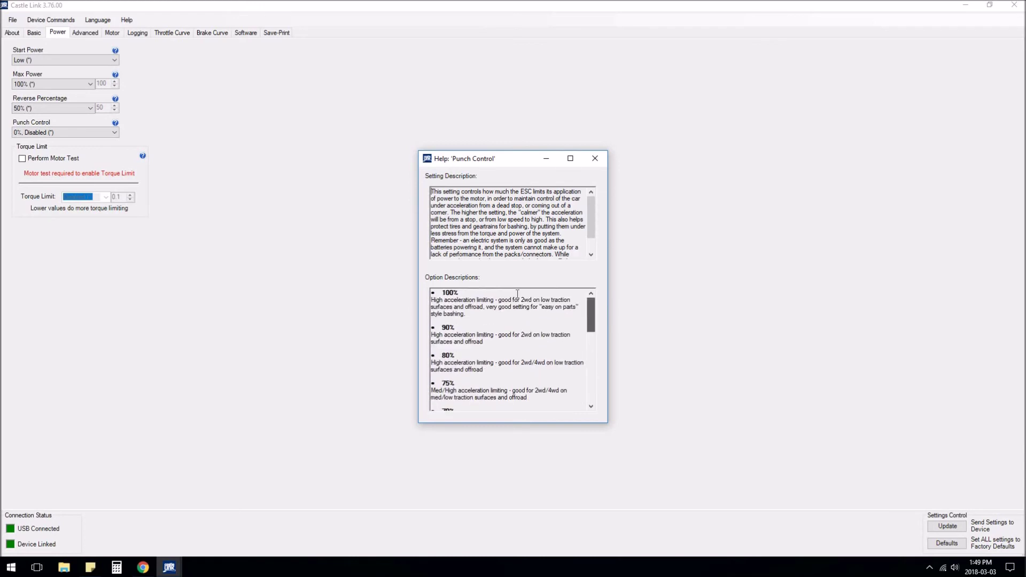
pyautogui.scroll(-10, 527, 334)
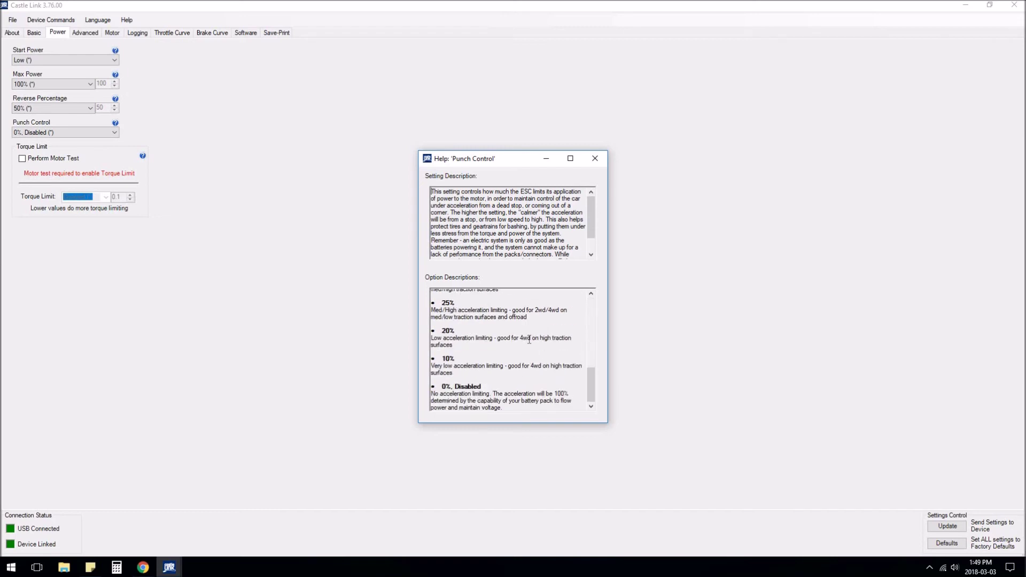
pyautogui.click(595, 159)
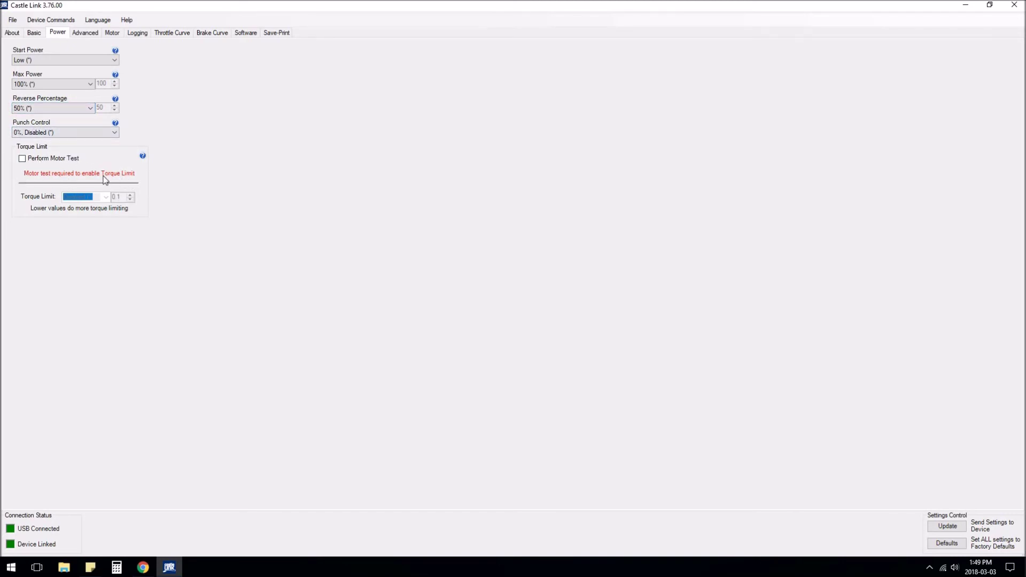
pyautogui.click(141, 158)
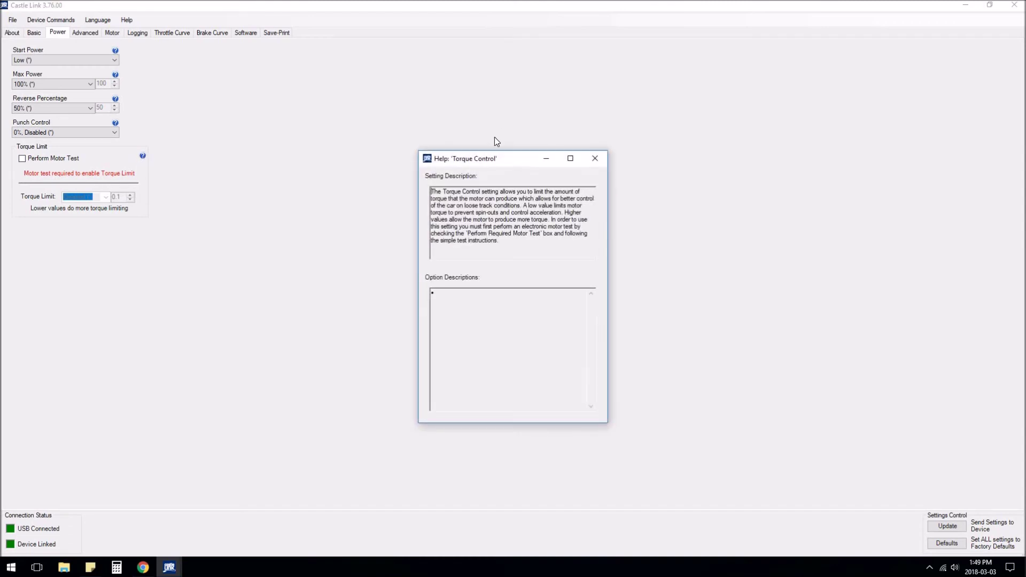
pyautogui.click(595, 158)
# Step: Read the help for Arming Time in the advanced settings and review the Auxiliary Wire Mode options
pyautogui.click(85, 33)
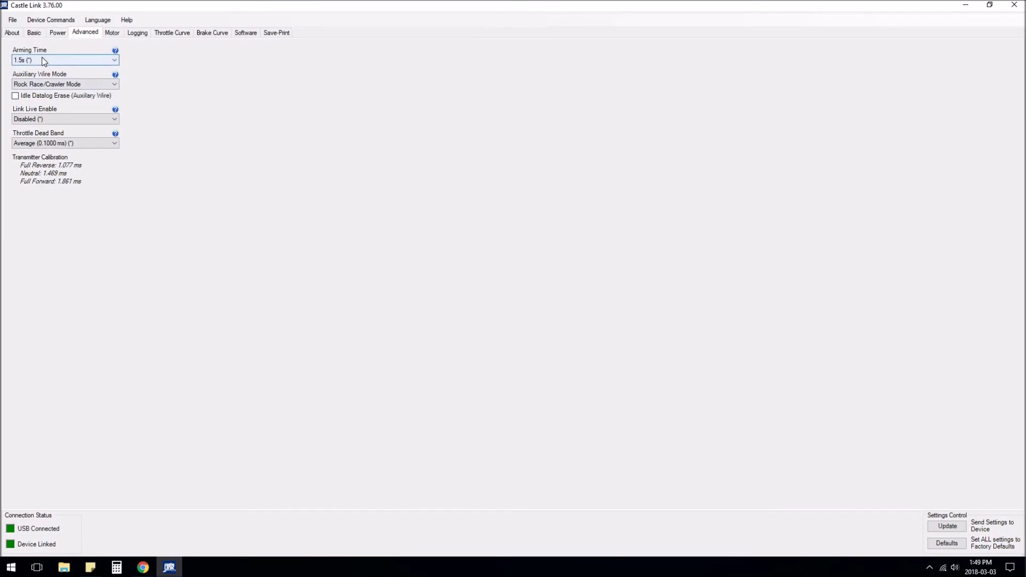
pyautogui.click(42, 57)
pyautogui.click(115, 50)
pyautogui.click(115, 50)
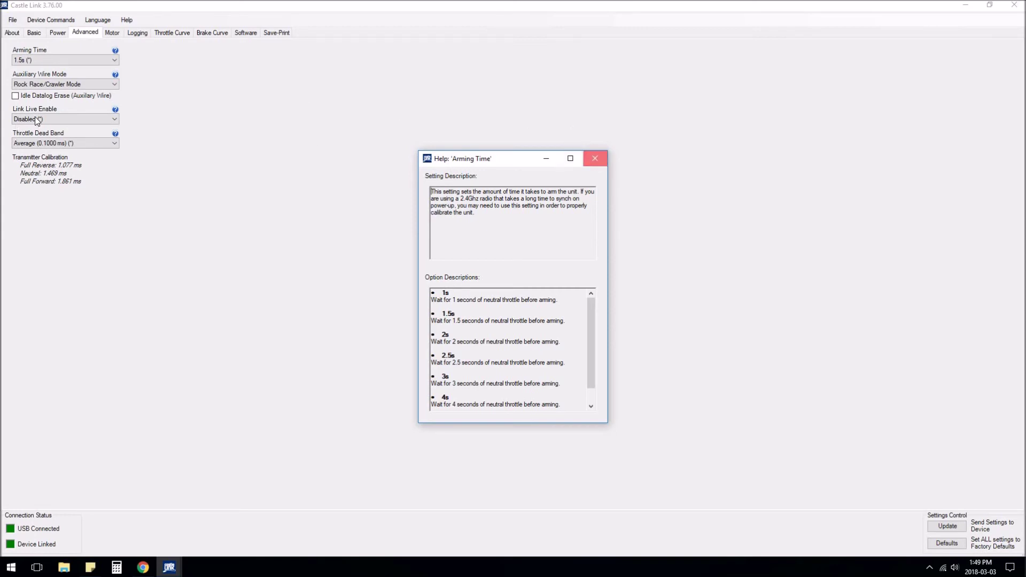
pyautogui.press('Escape')
pyautogui.click(88, 85)
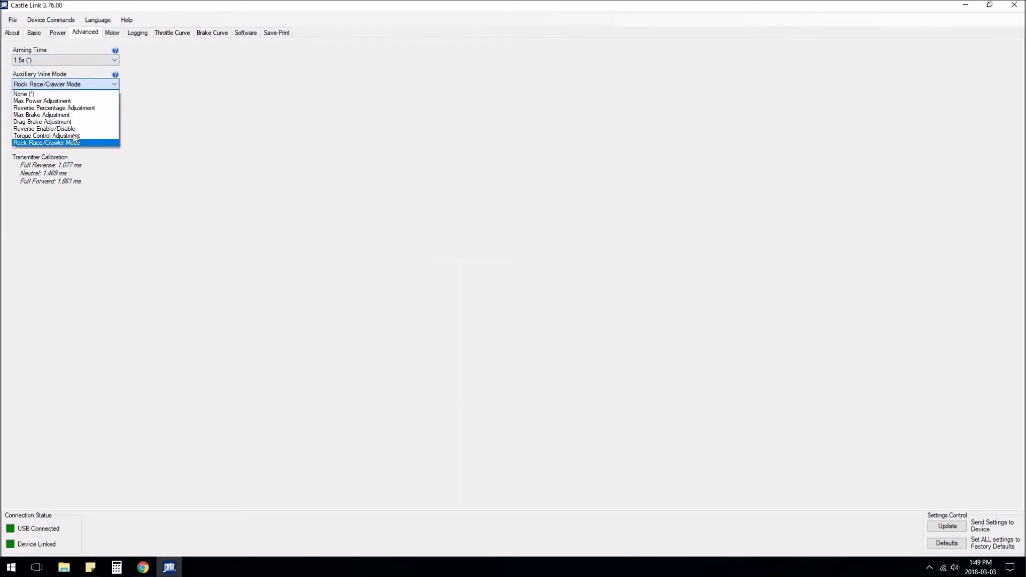
pyautogui.click(90, 85)
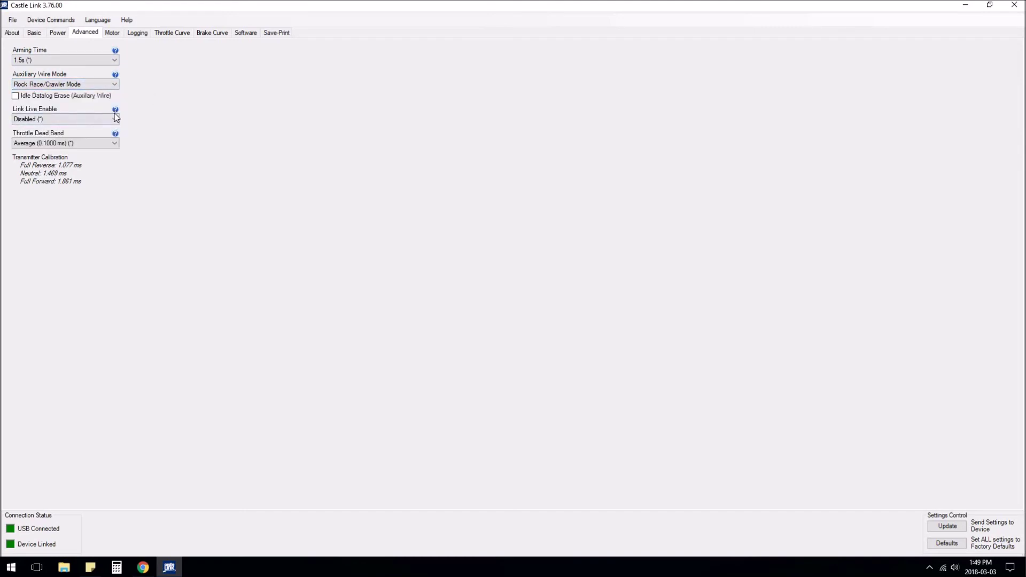
# Step: Read the help for Link Live Enable and Throttle Dead Band, closing each help window after viewing
pyautogui.click(114, 110)
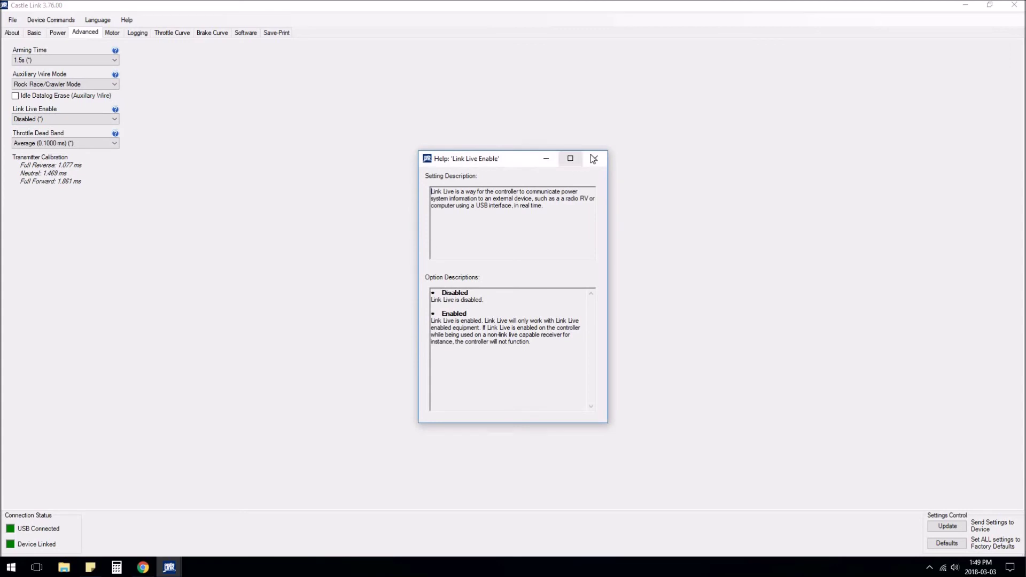
pyautogui.press('Escape')
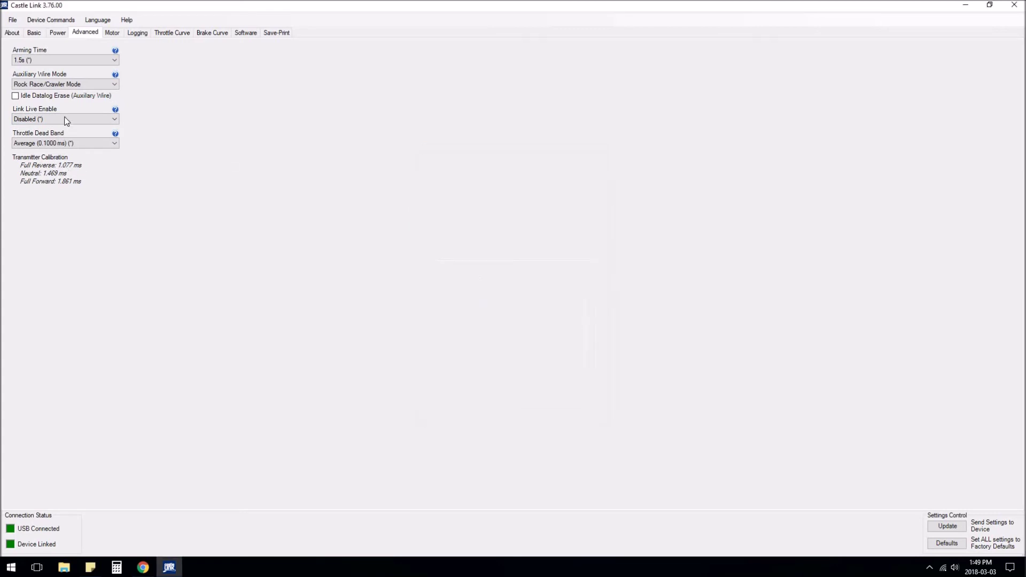
pyautogui.click(116, 135)
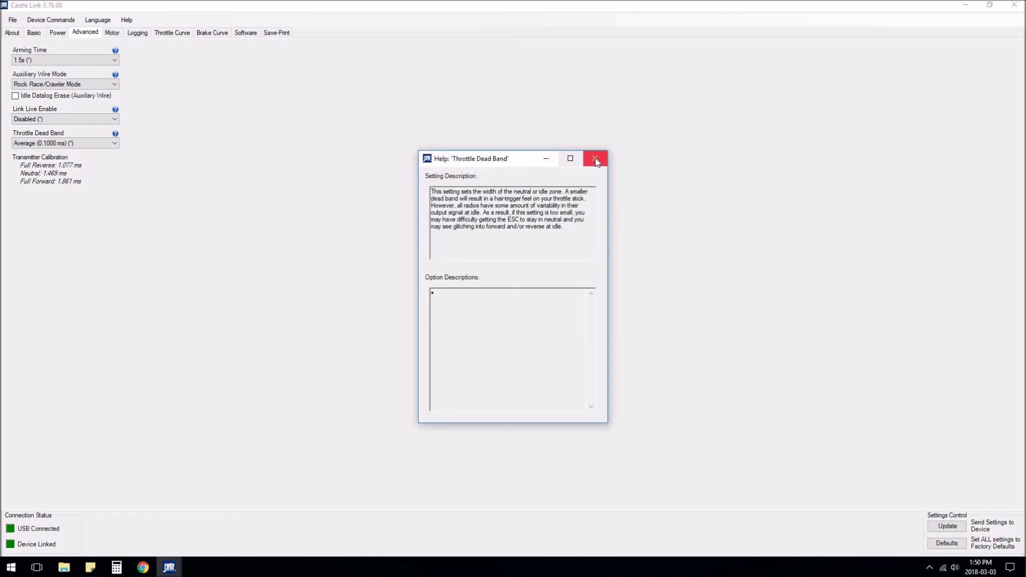
pyautogui.click(113, 156)
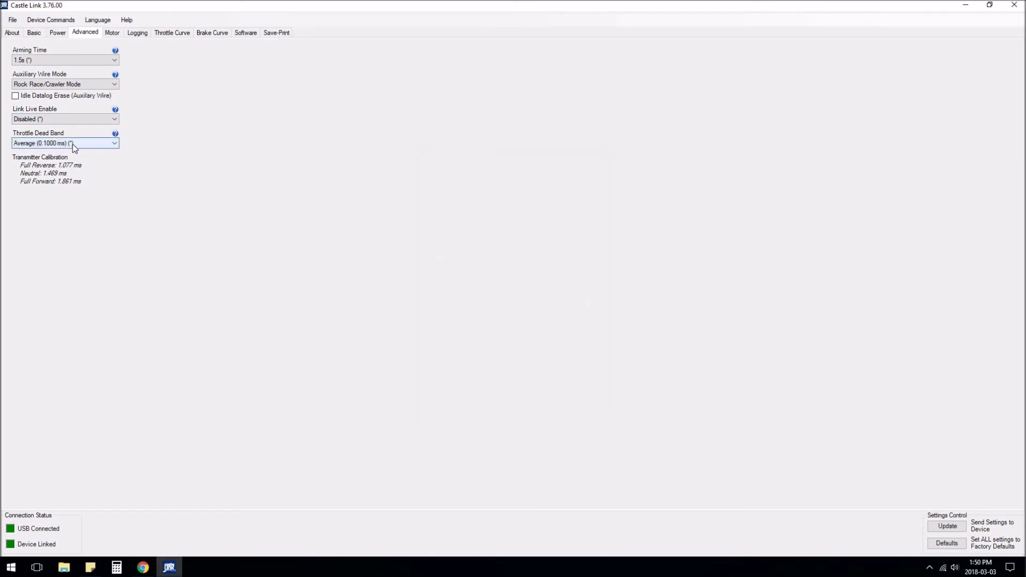
# Step: Set the Motor Type to Brushed Reversing in the motor settings
pyautogui.click(110, 33)
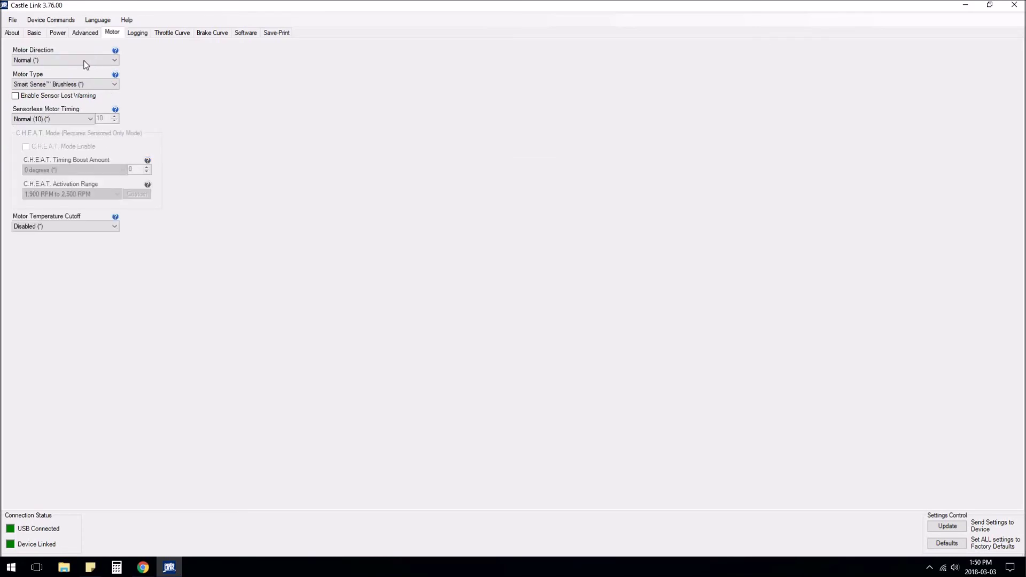
pyautogui.click(86, 60)
pyautogui.click(56, 74)
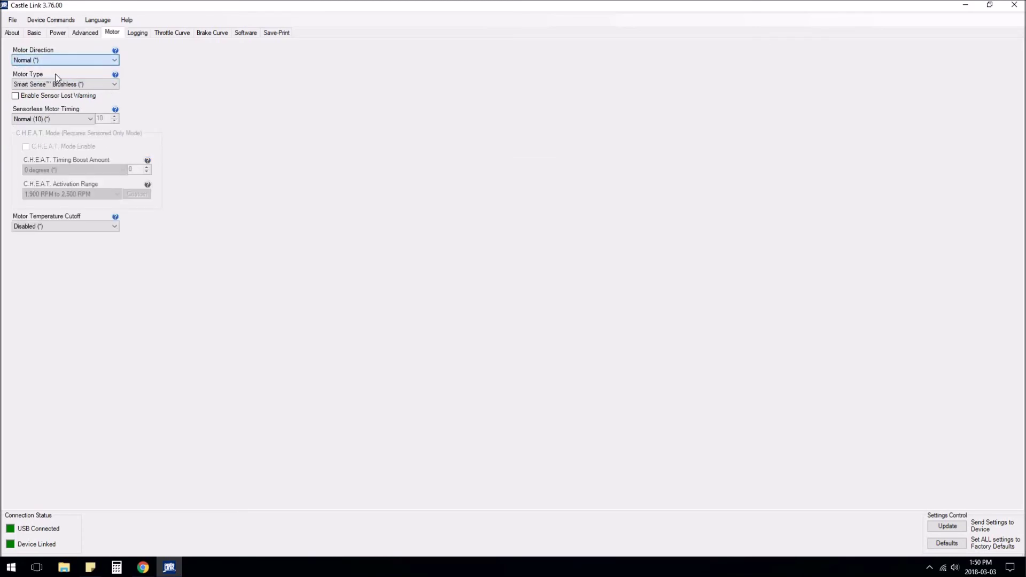
pyautogui.click(113, 85)
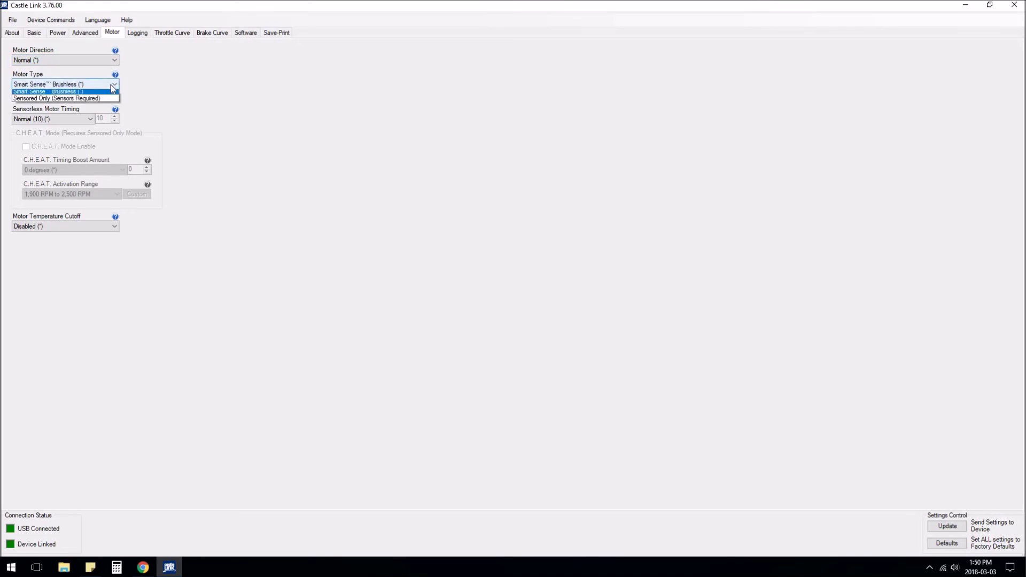
pyautogui.click(80, 94)
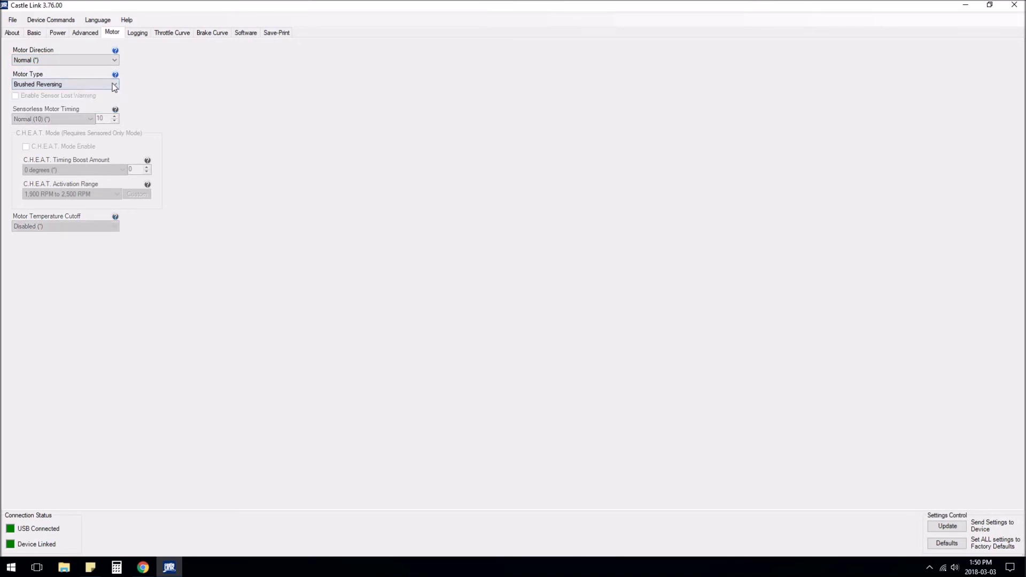
pyautogui.click(113, 85)
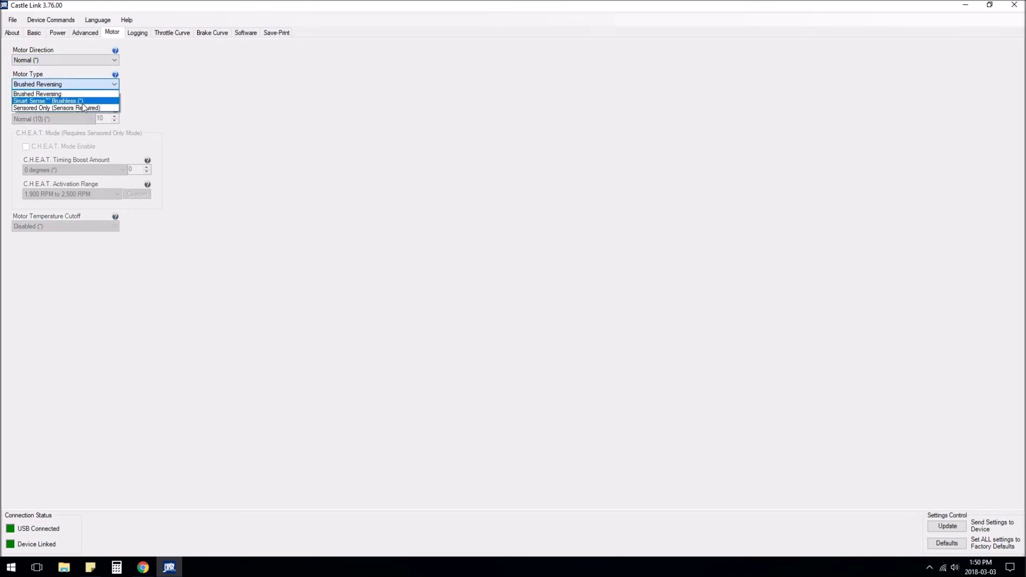
pyautogui.click(146, 91)
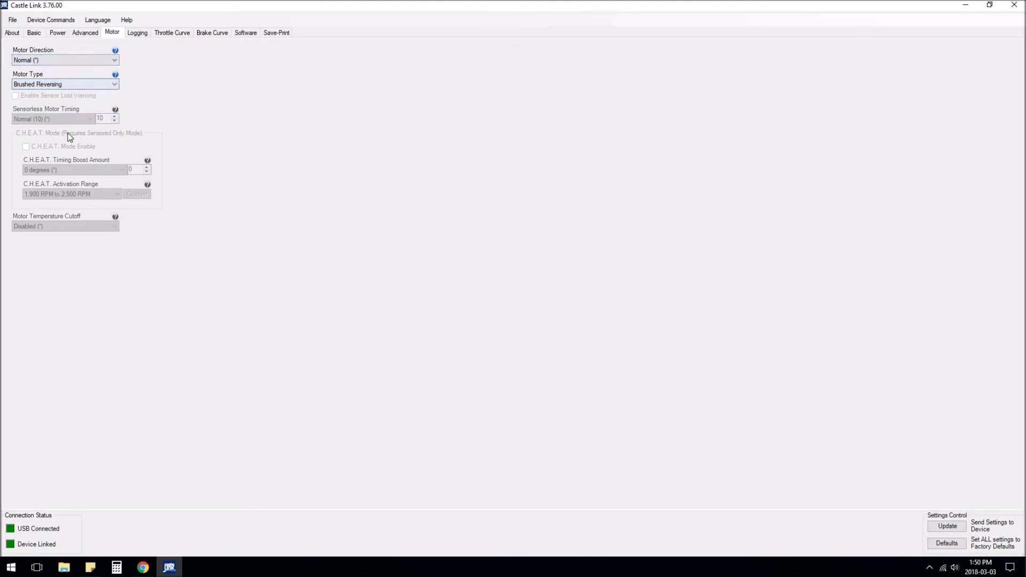
# Step: Examine which power settings are available with the brushed motor type selected, and return to the motor settings
pyautogui.click(83, 33)
pyautogui.click(57, 33)
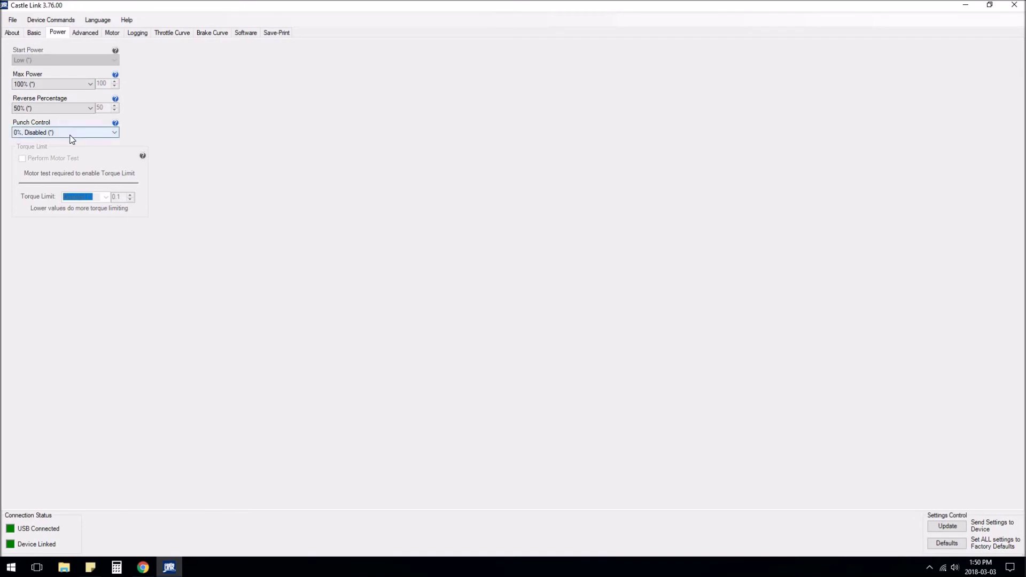
pyautogui.click(111, 33)
pyautogui.click(59, 84)
pyautogui.click(37, 91)
pyautogui.click(34, 33)
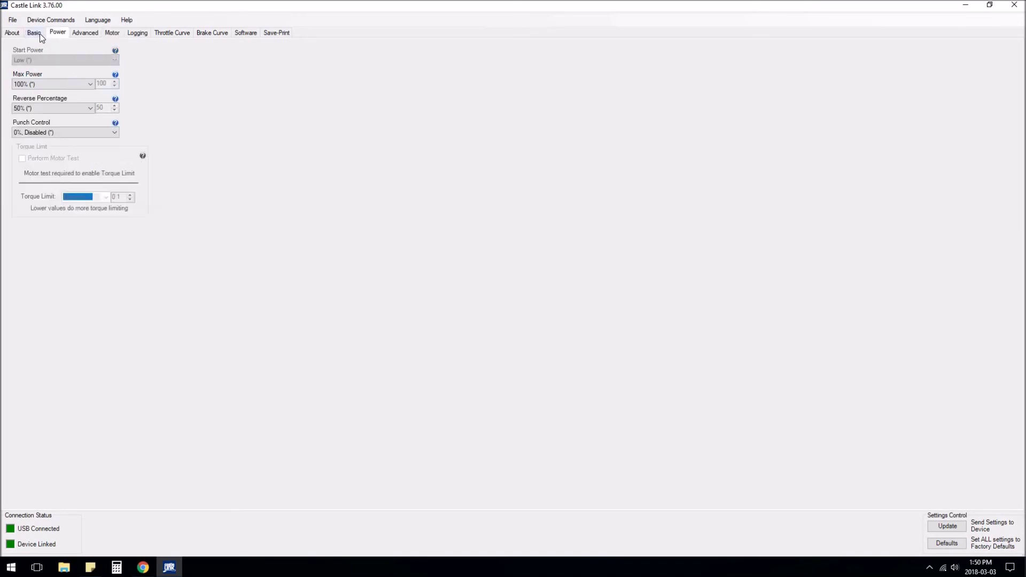
pyautogui.click(85, 34)
pyautogui.click(116, 34)
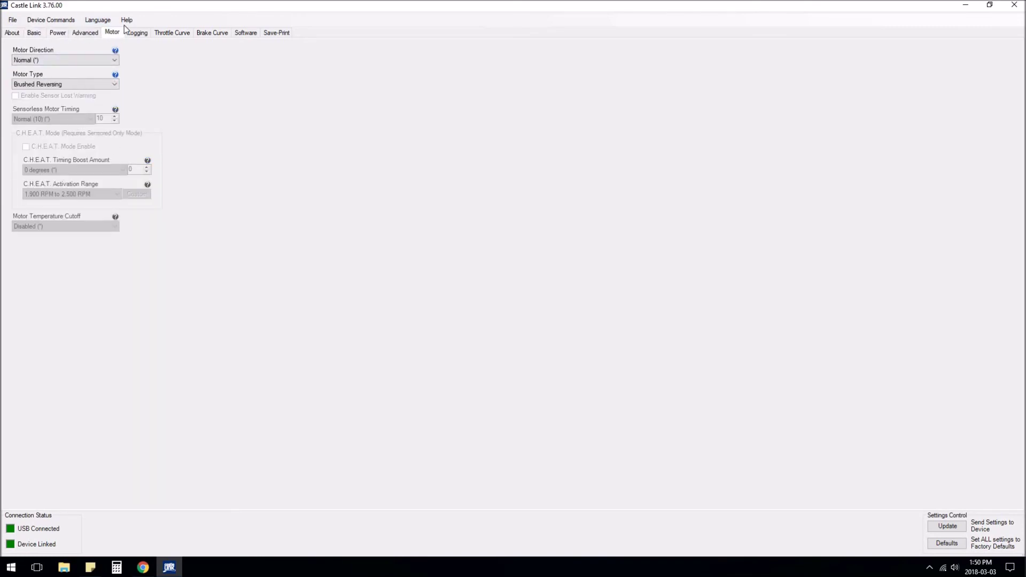
# Step: Review the data logging settings and the throttle and brake curves
pyautogui.click(137, 33)
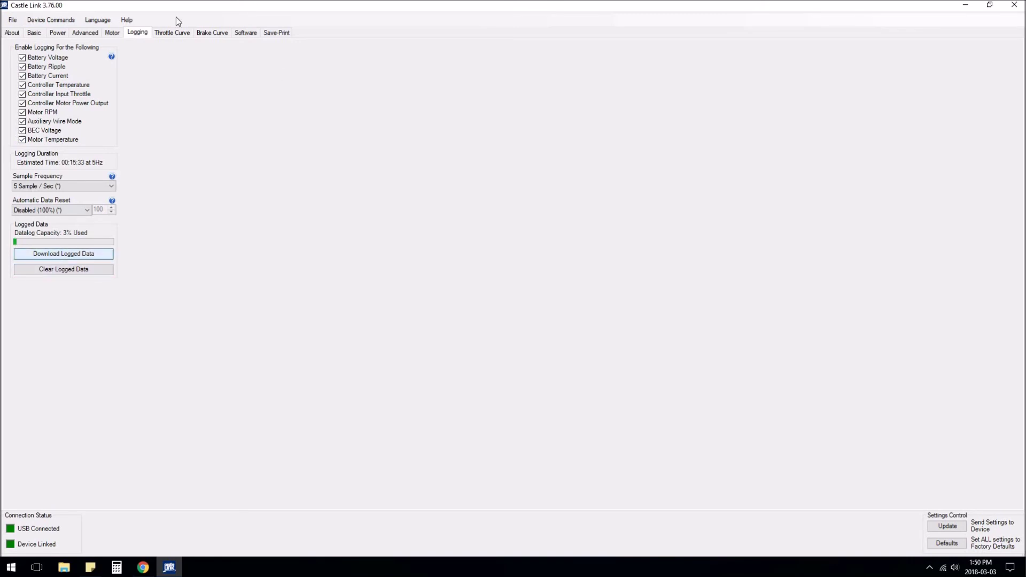
pyautogui.click(171, 33)
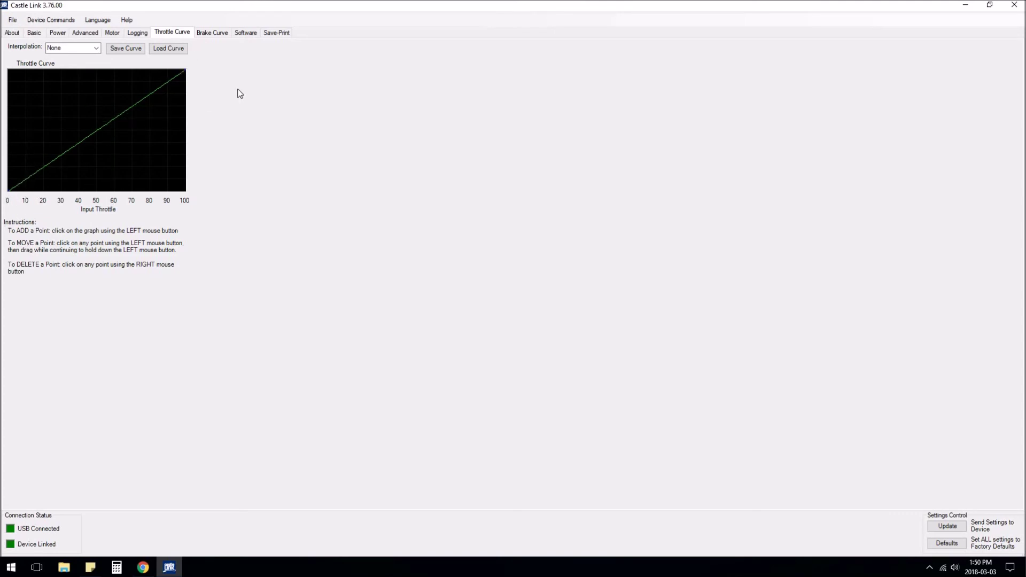
pyautogui.click(209, 33)
pyautogui.click(176, 35)
pyautogui.click(142, 32)
pyautogui.click(174, 32)
pyautogui.click(212, 33)
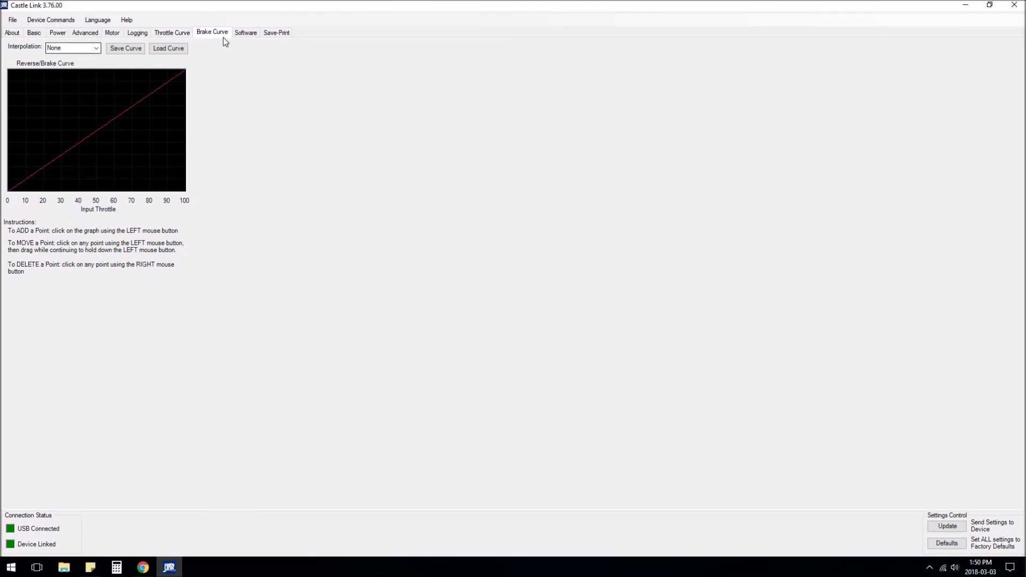
# Step: Check the current firmware version and the selected device in the software settings, and look at the available device commands
pyautogui.click(237, 34)
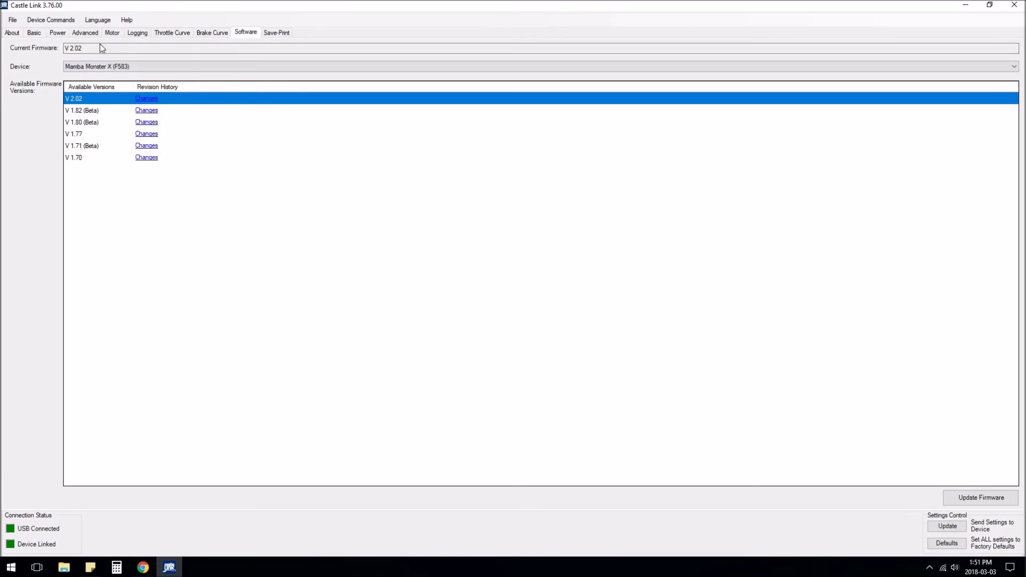
pyautogui.moveTo(64, 48); pyautogui.dragTo(85, 49)
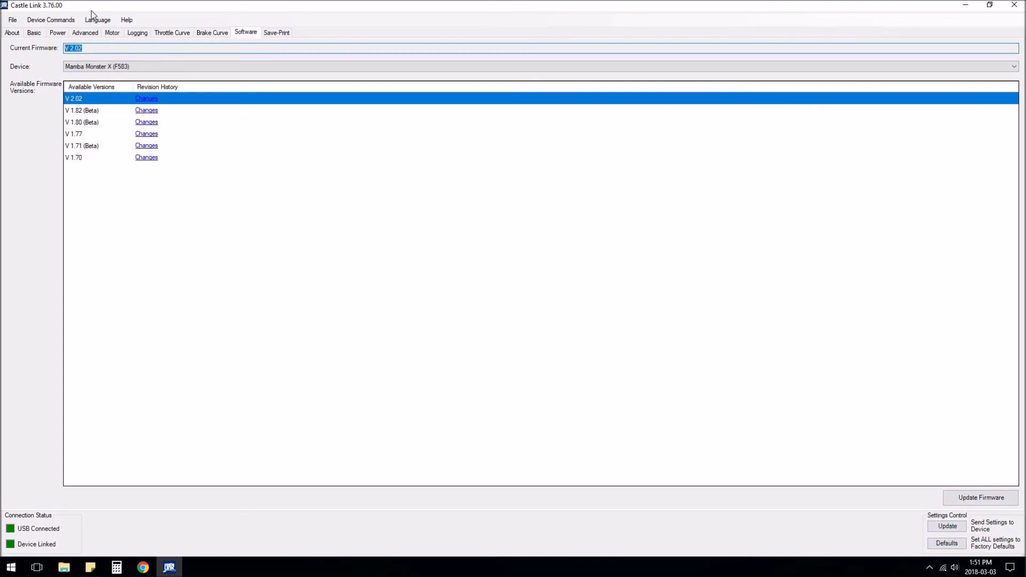
pyautogui.click(42, 21)
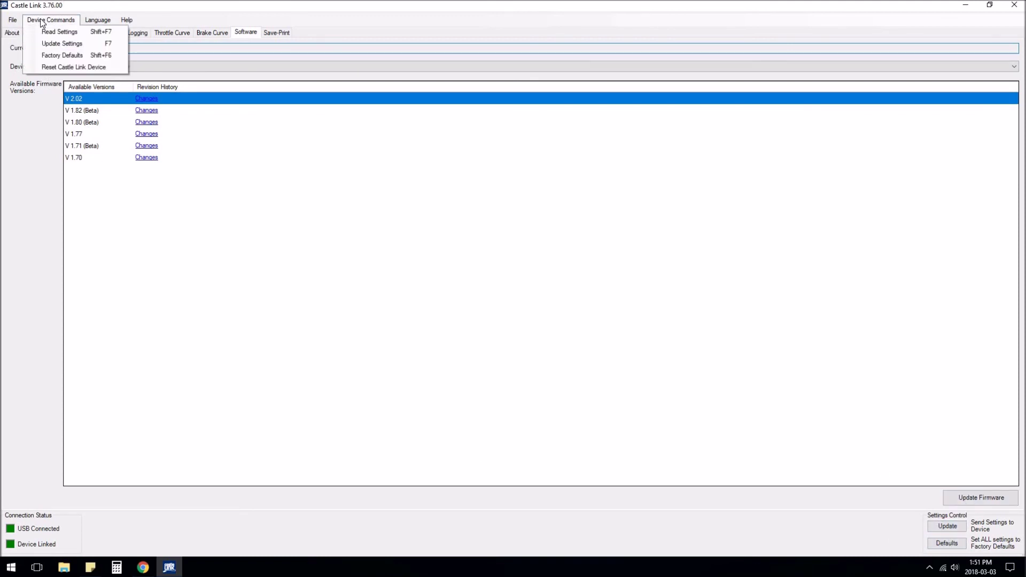
pyautogui.click(67, 34)
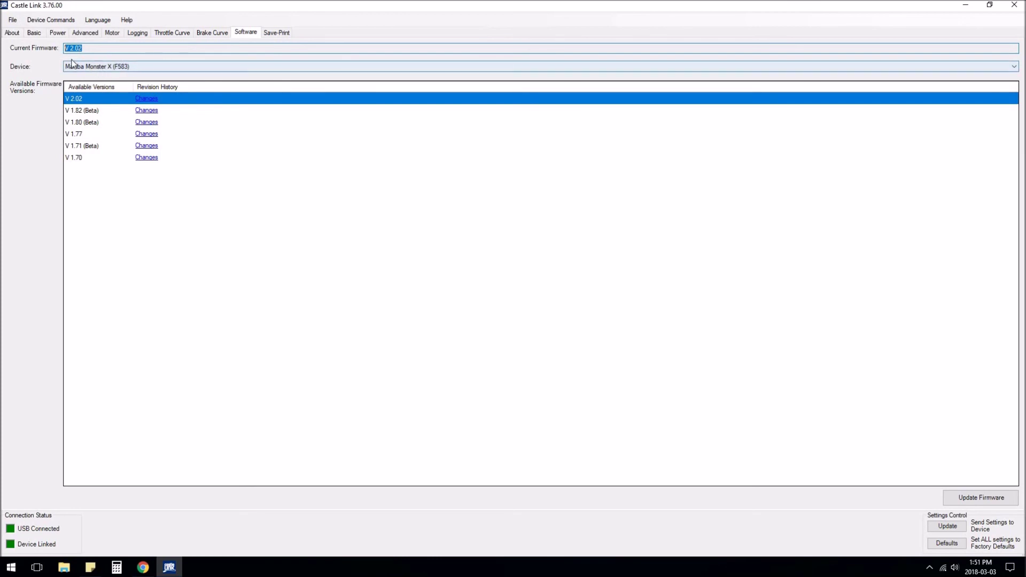
pyautogui.click(133, 66)
pyautogui.click(46, 95)
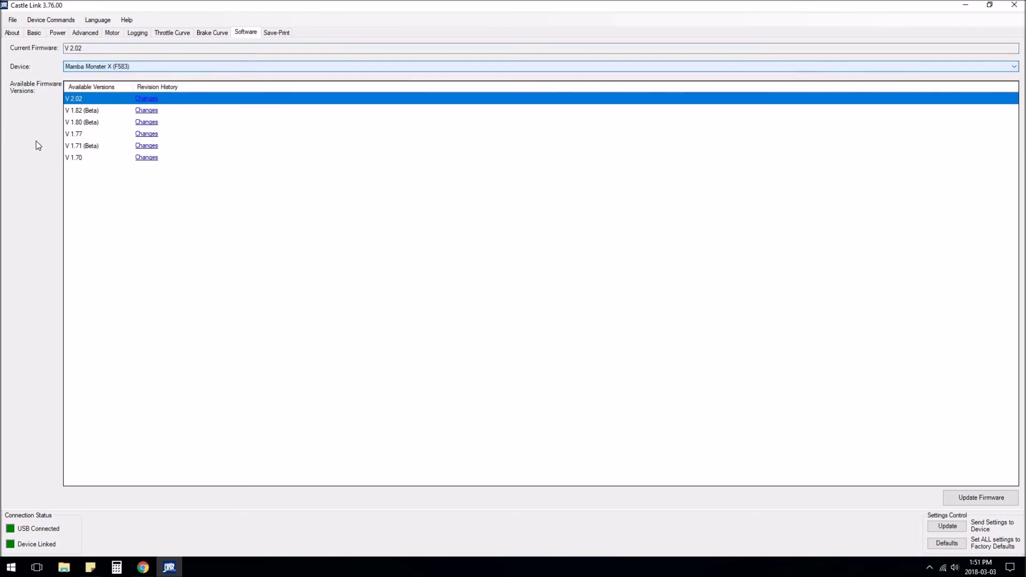
# Step: View the options for saving and printing the settings, and reopen the basic settings
pyautogui.click(277, 33)
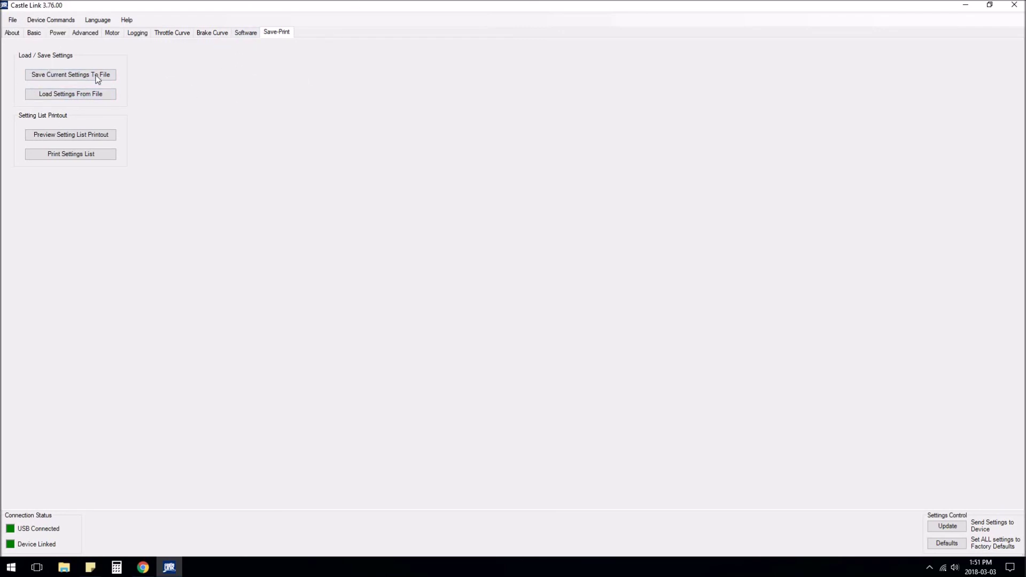
pyautogui.click(14, 33)
pyautogui.click(34, 34)
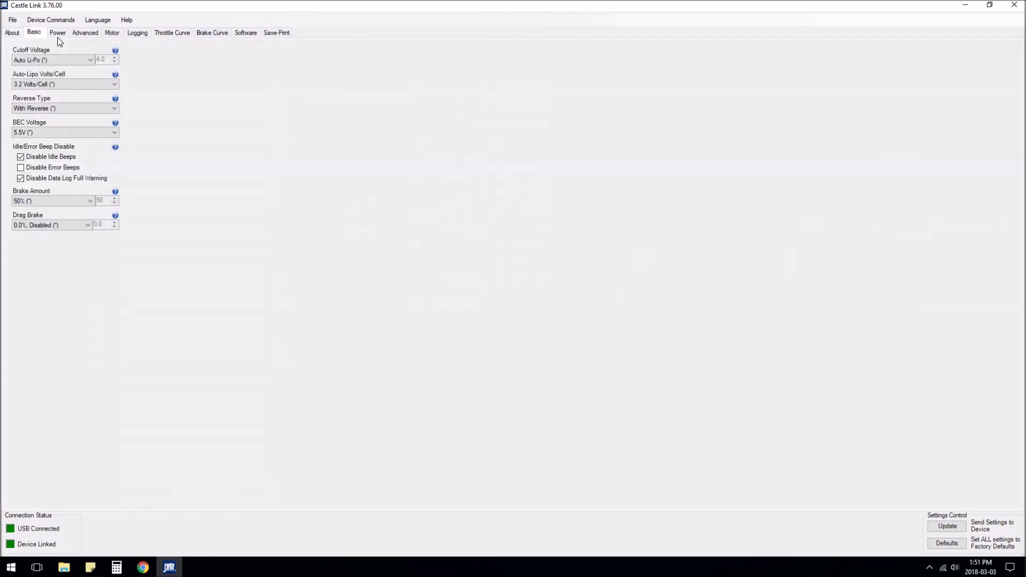
# Step: Review the power, advanced, logging, throttle curve and brake curve settings once more, ending at the save and print options
pyautogui.click(67, 34)
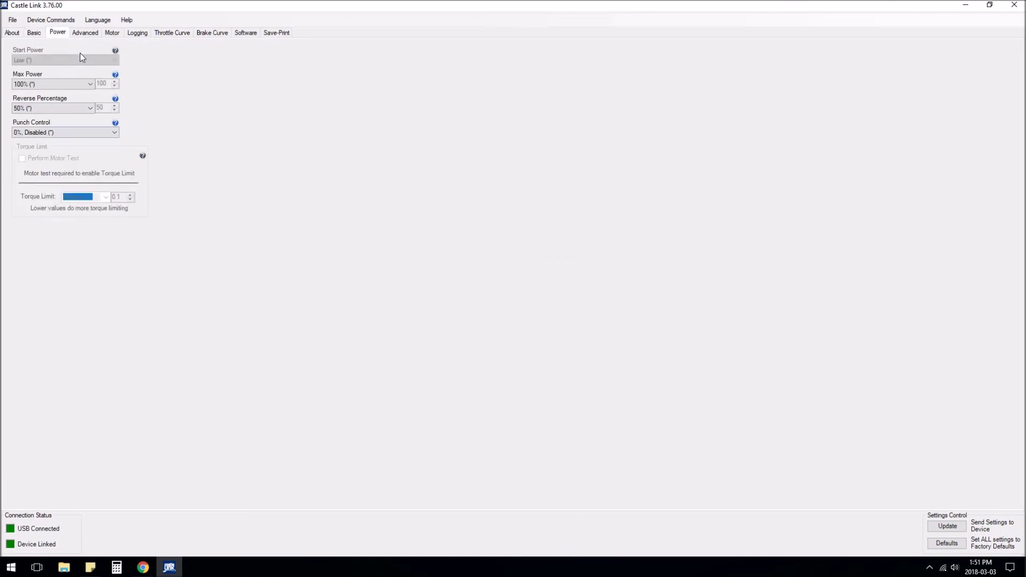
pyautogui.click(83, 33)
pyautogui.click(137, 34)
pyautogui.click(172, 33)
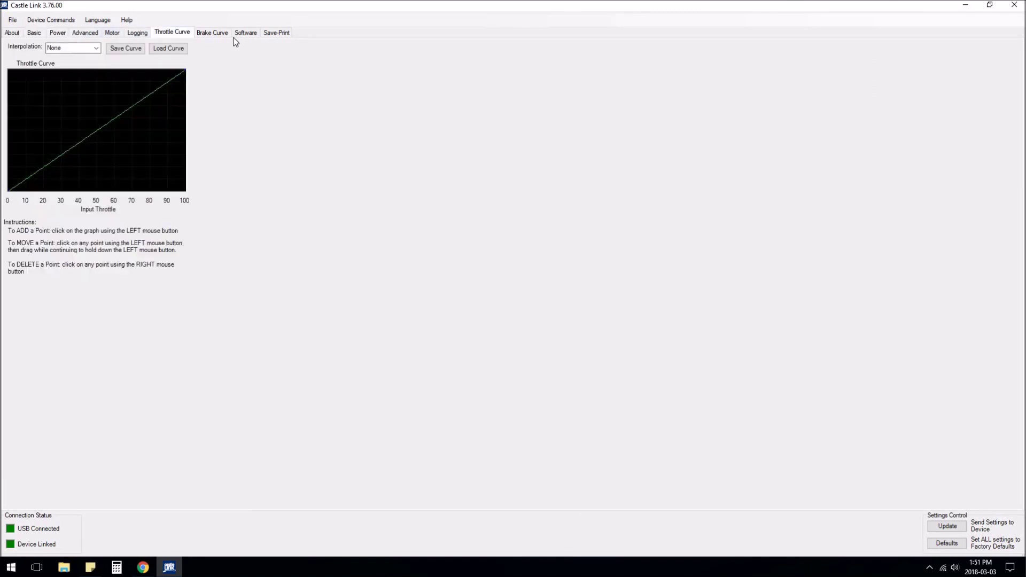
pyautogui.click(224, 33)
pyautogui.click(276, 33)
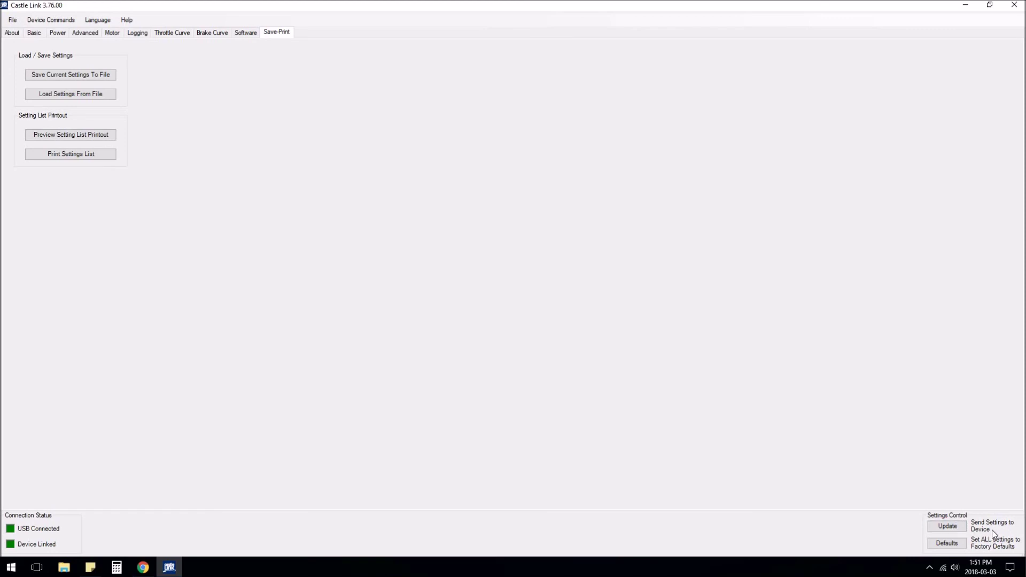
# Step: Send the configured settings to the connected ESC and check the auxiliary wire mode in the advanced settings
pyautogui.click(959, 528)
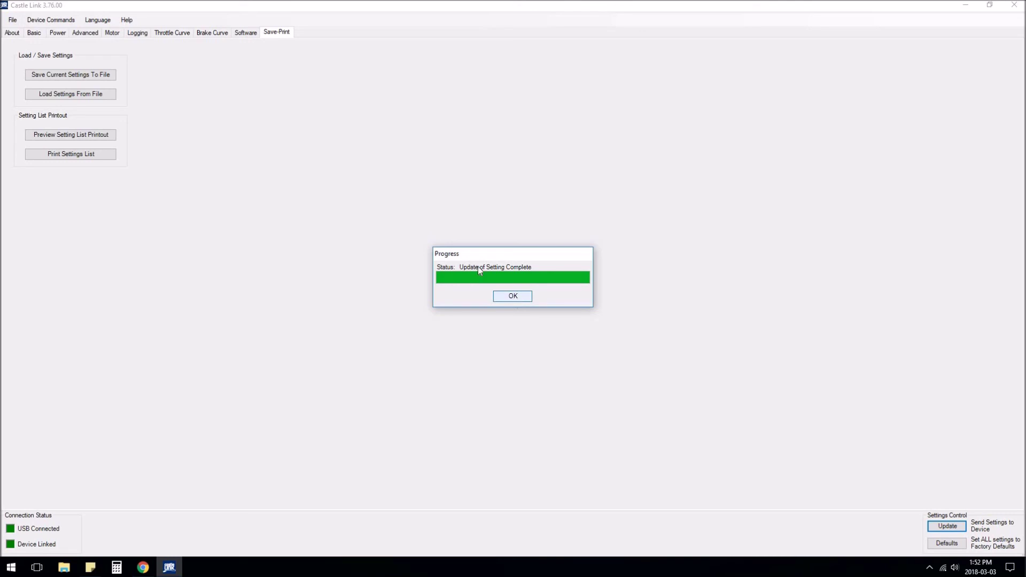
pyautogui.click(514, 297)
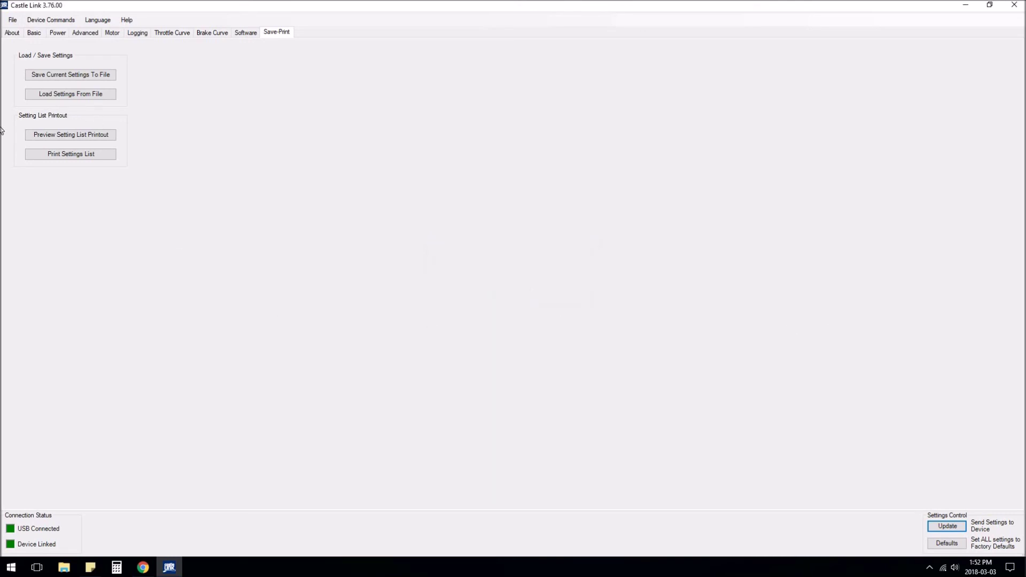
pyautogui.click(66, 35)
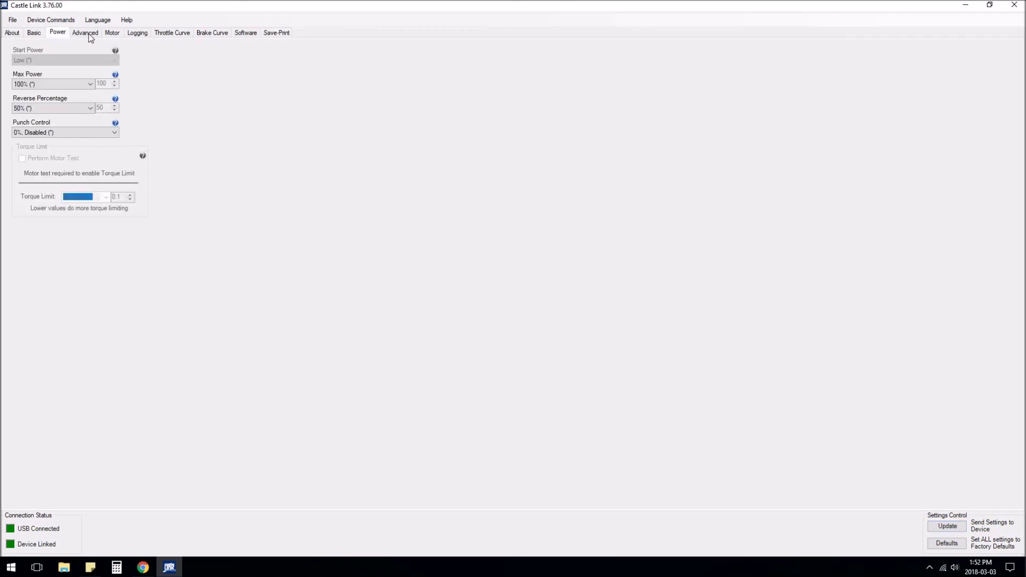
pyautogui.click(90, 34)
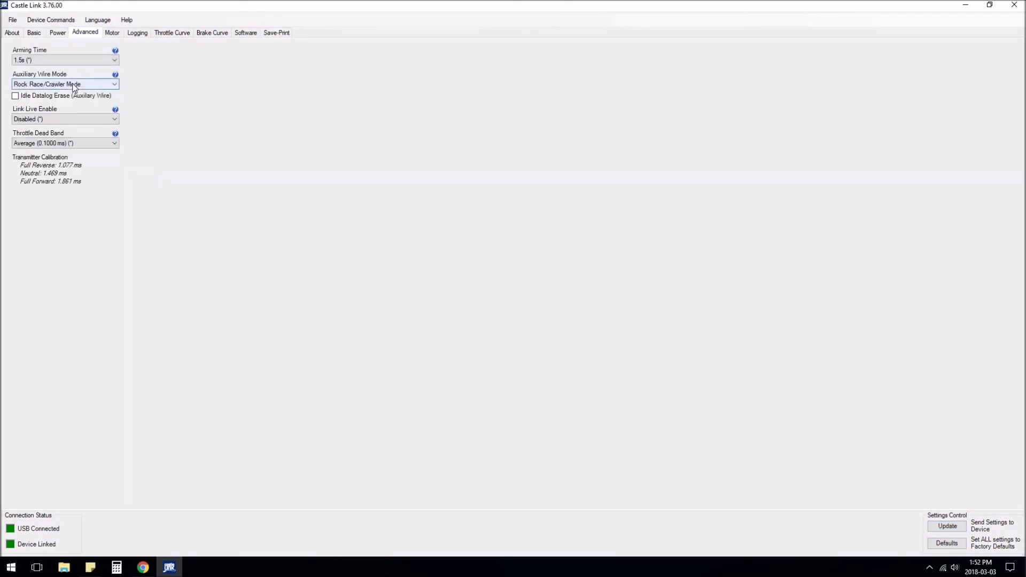